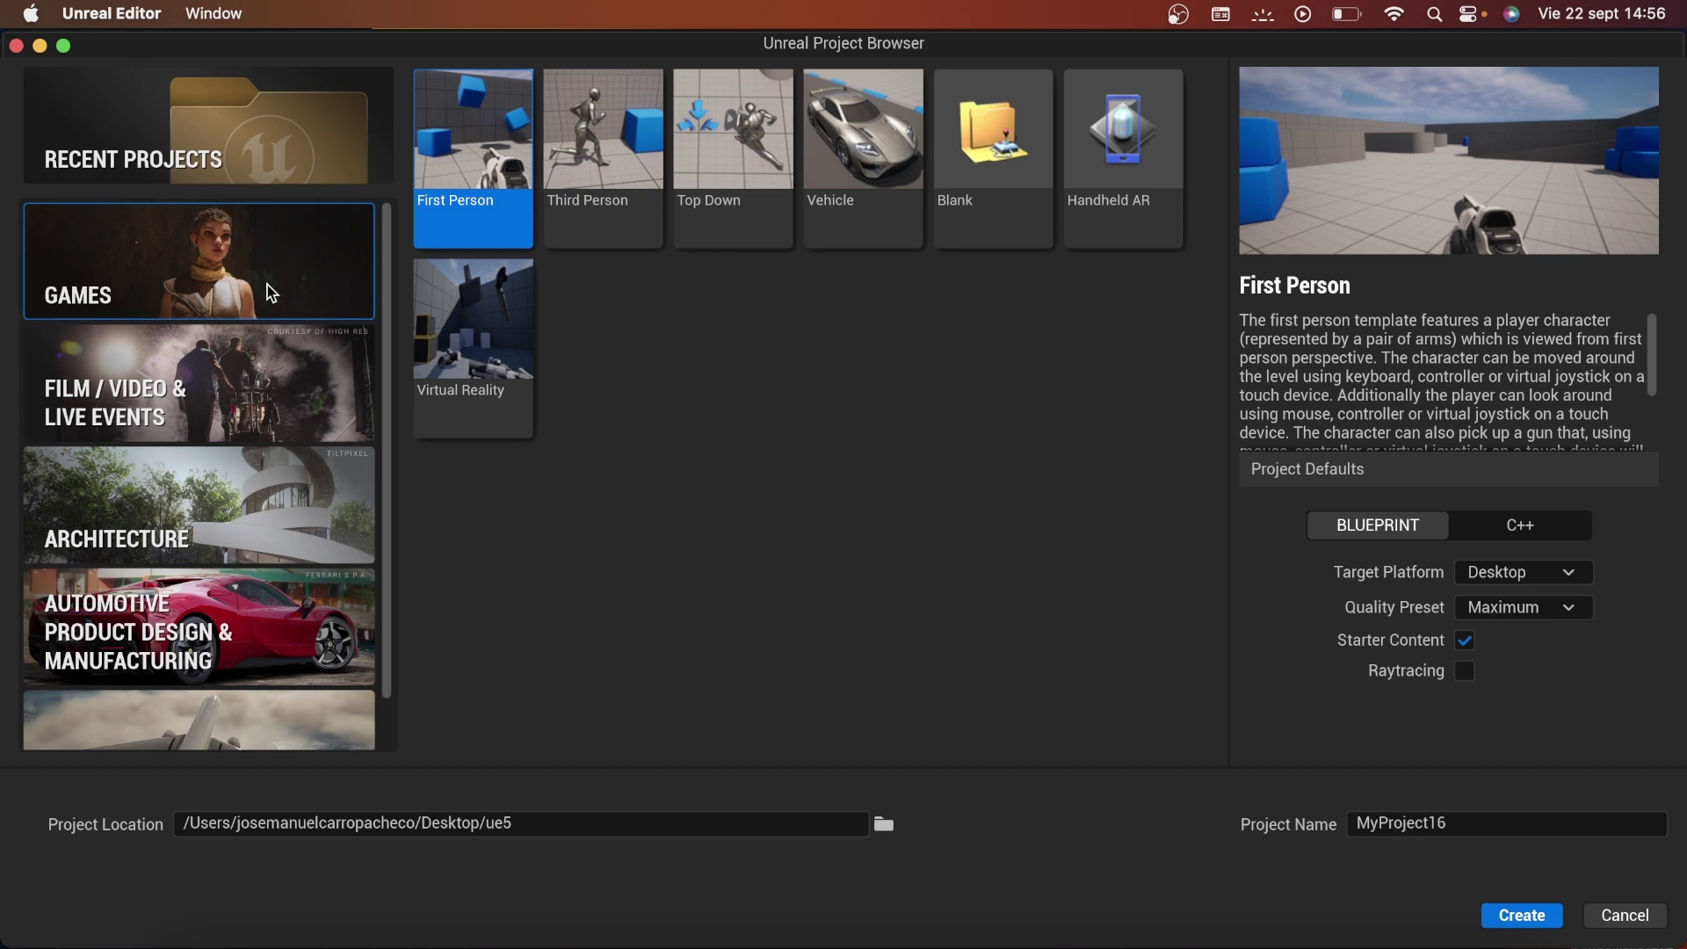
- Choose the Third Person game template and name the project 'oceanoo'
left_click(606, 151)
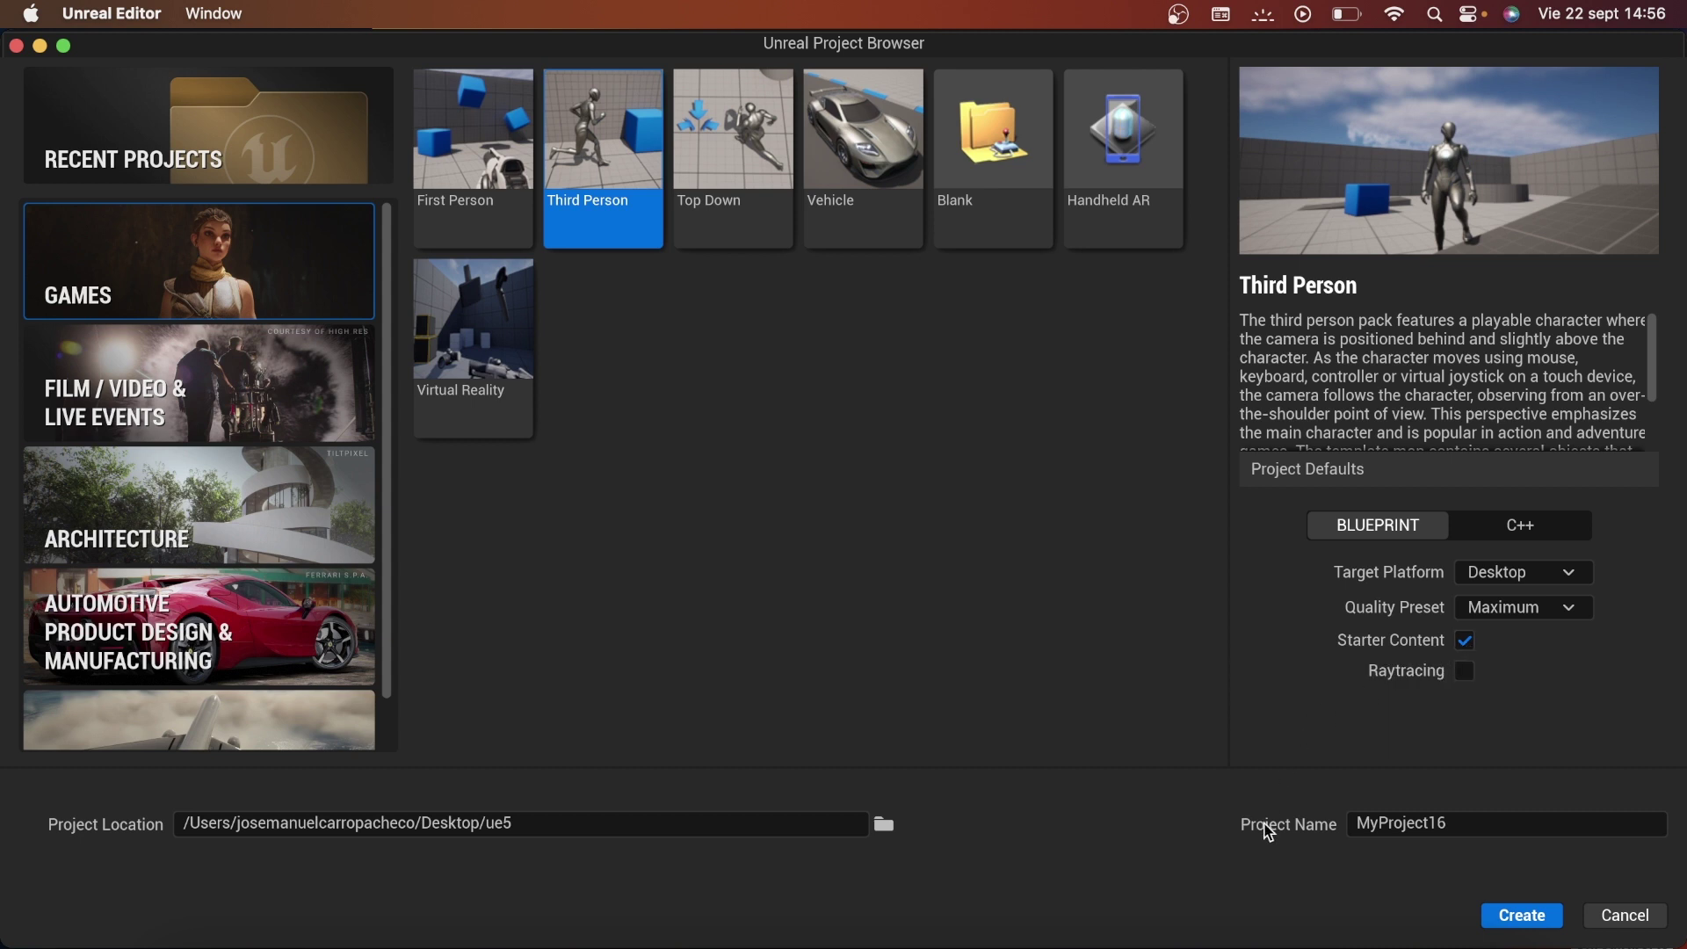
double_click(1456, 819)
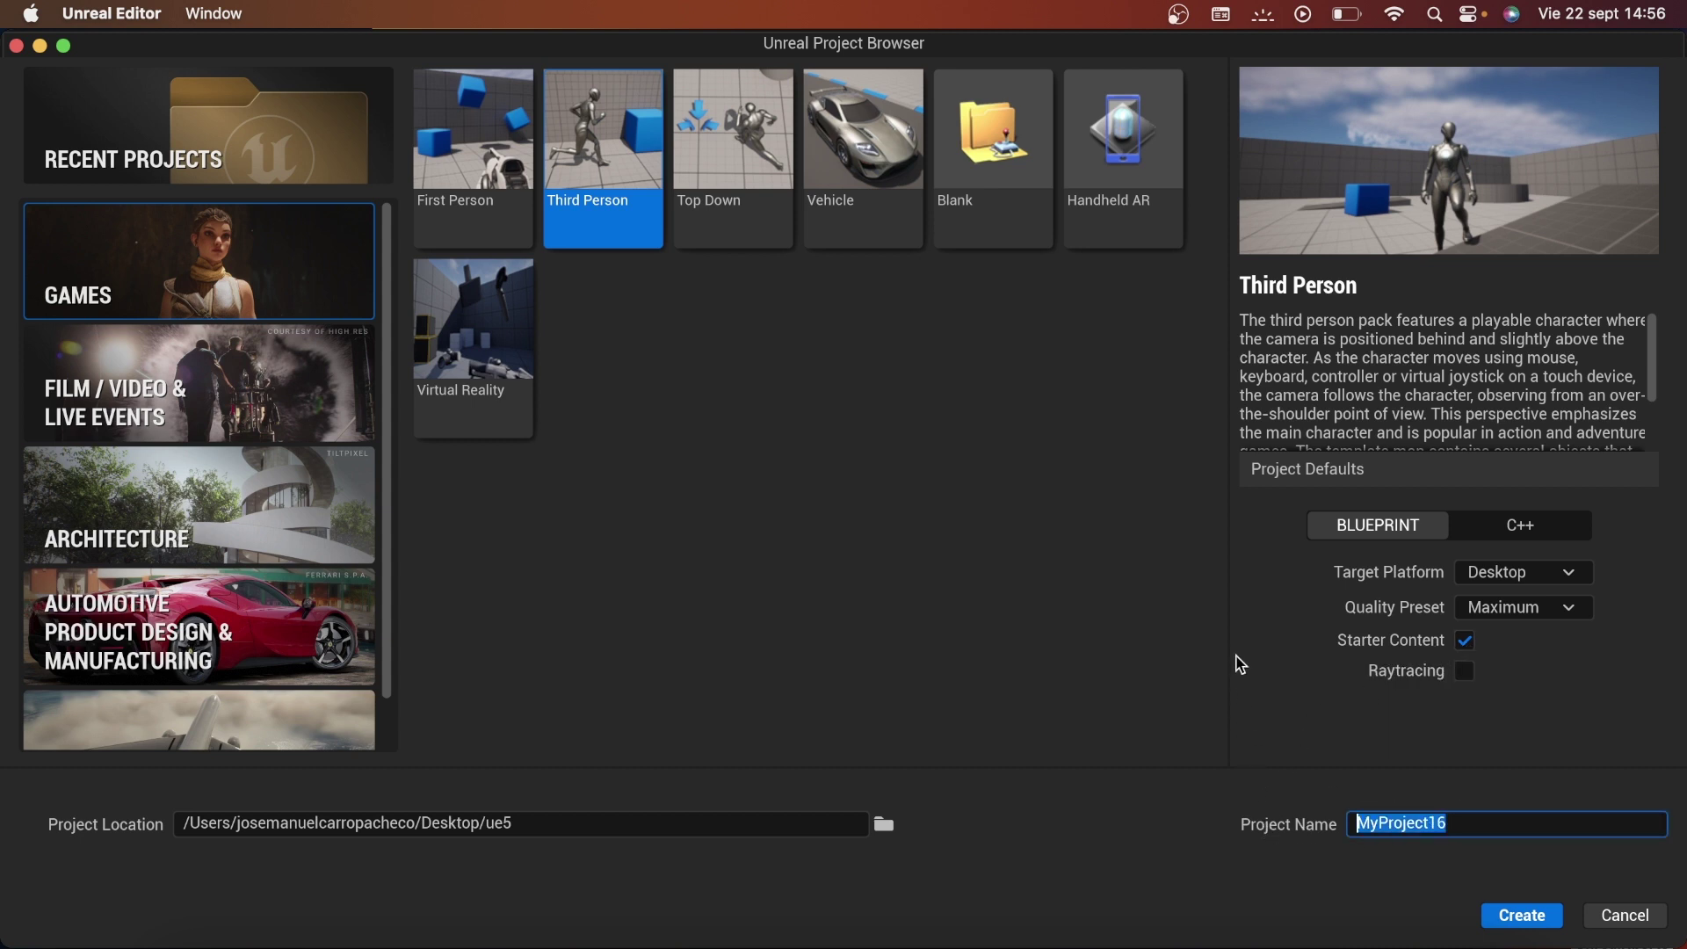
type("oceano")
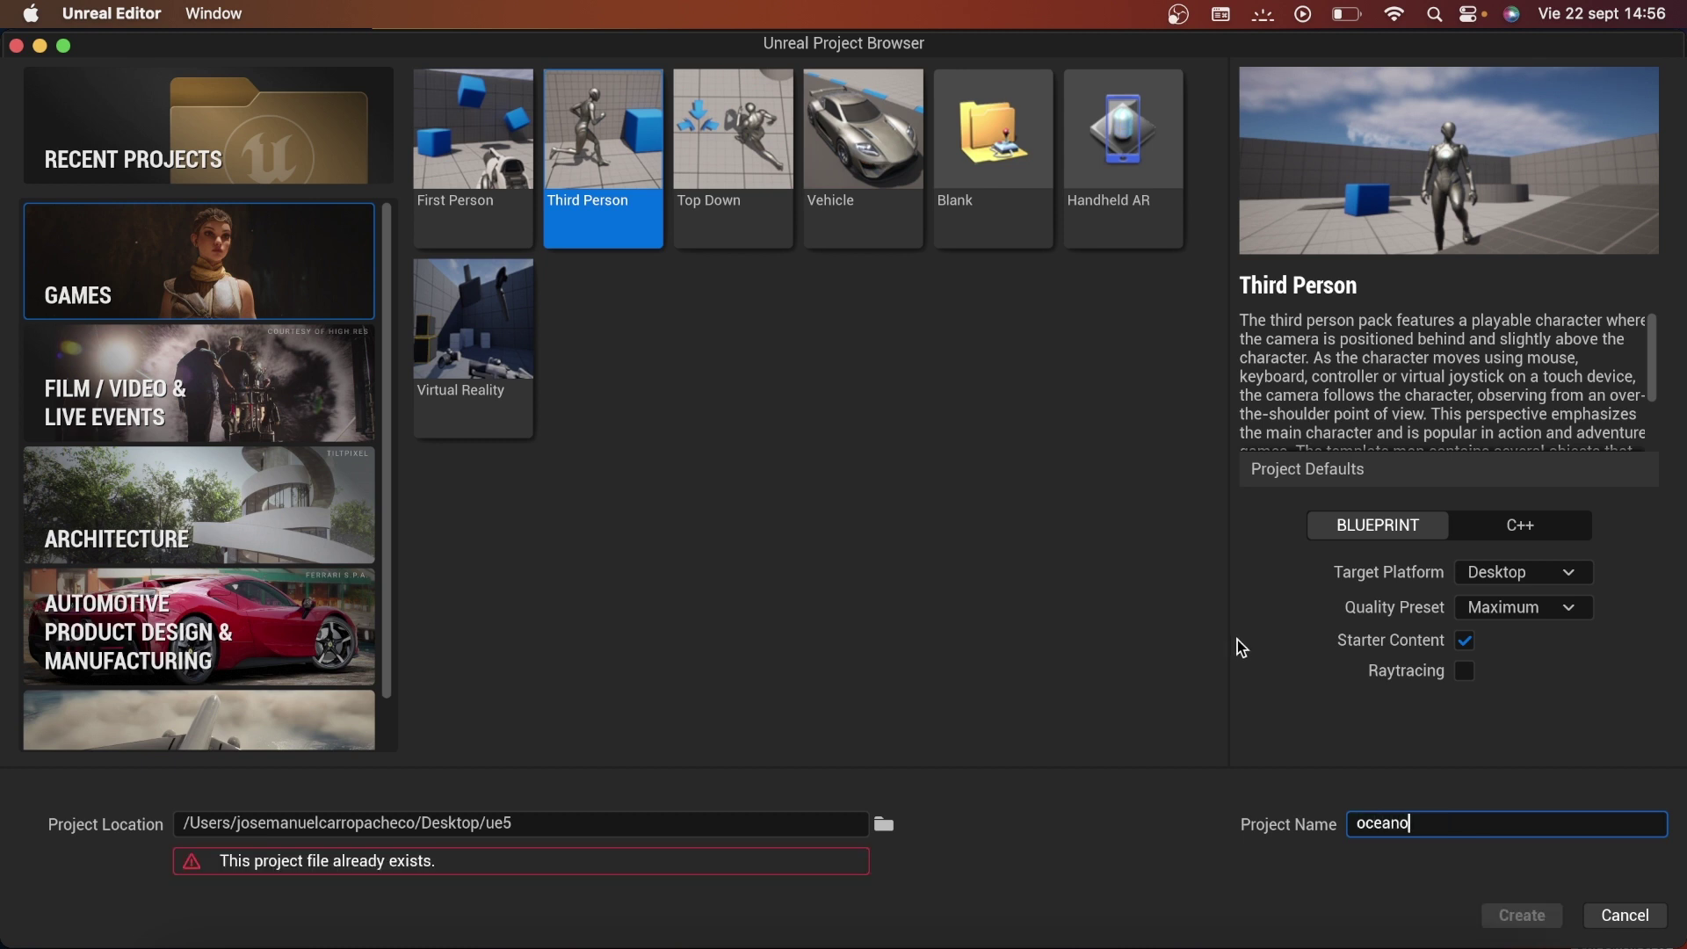
type("o")
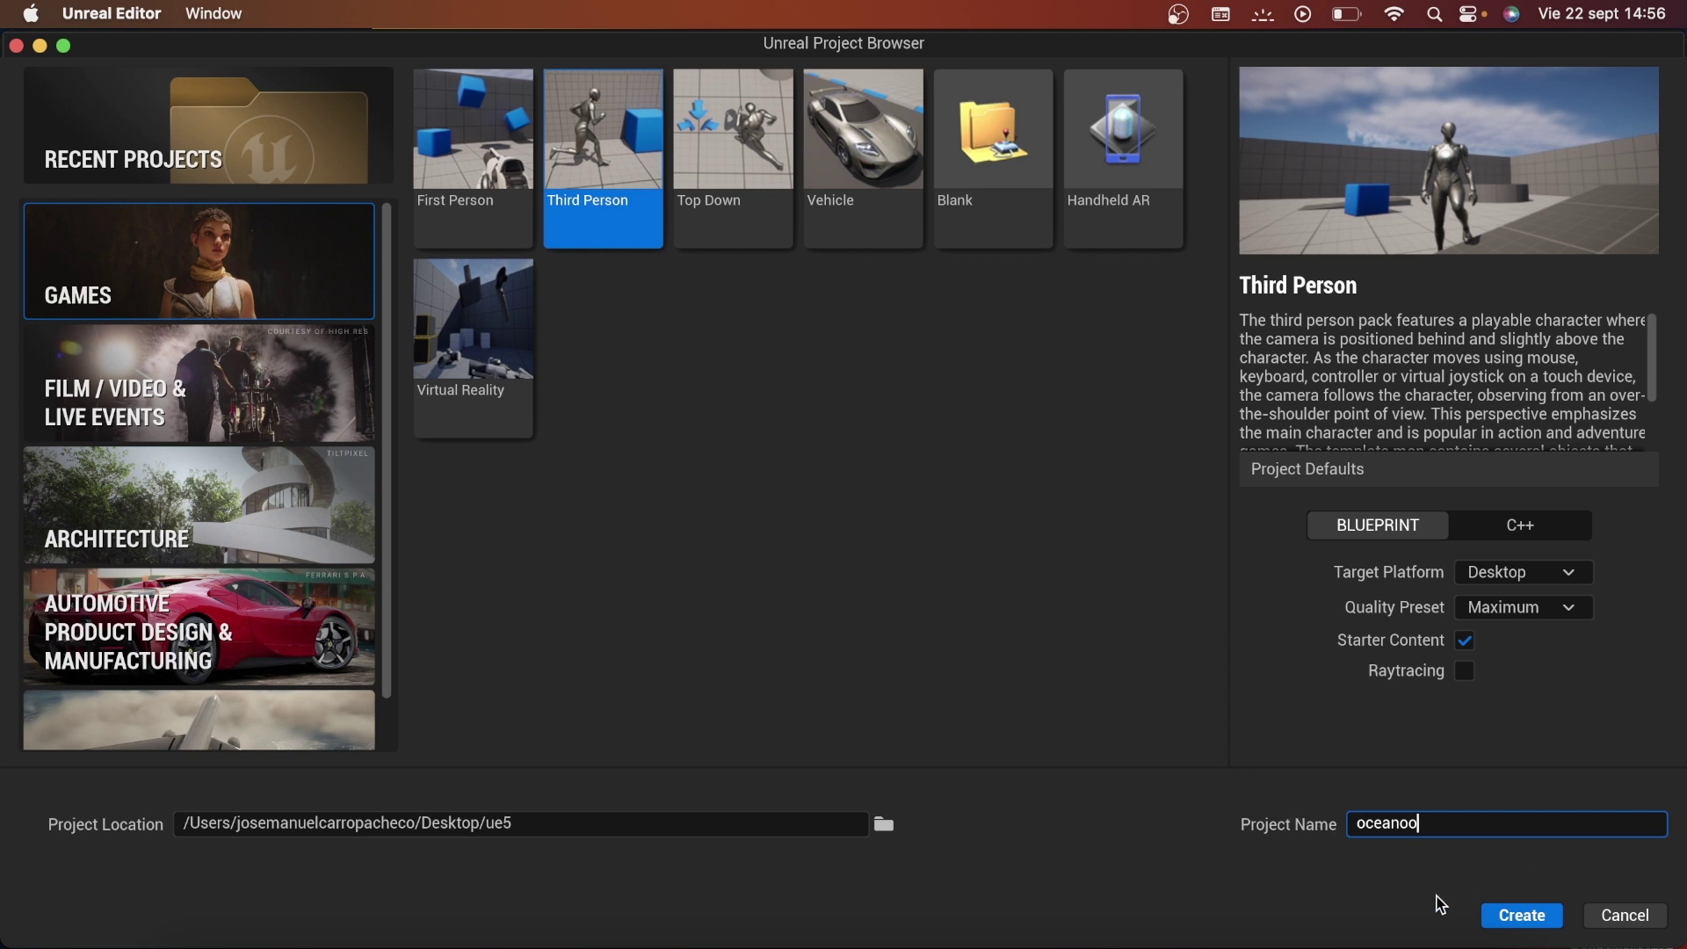
- Create the project and search the Plugins list for 'land'
left_click(1515, 916)
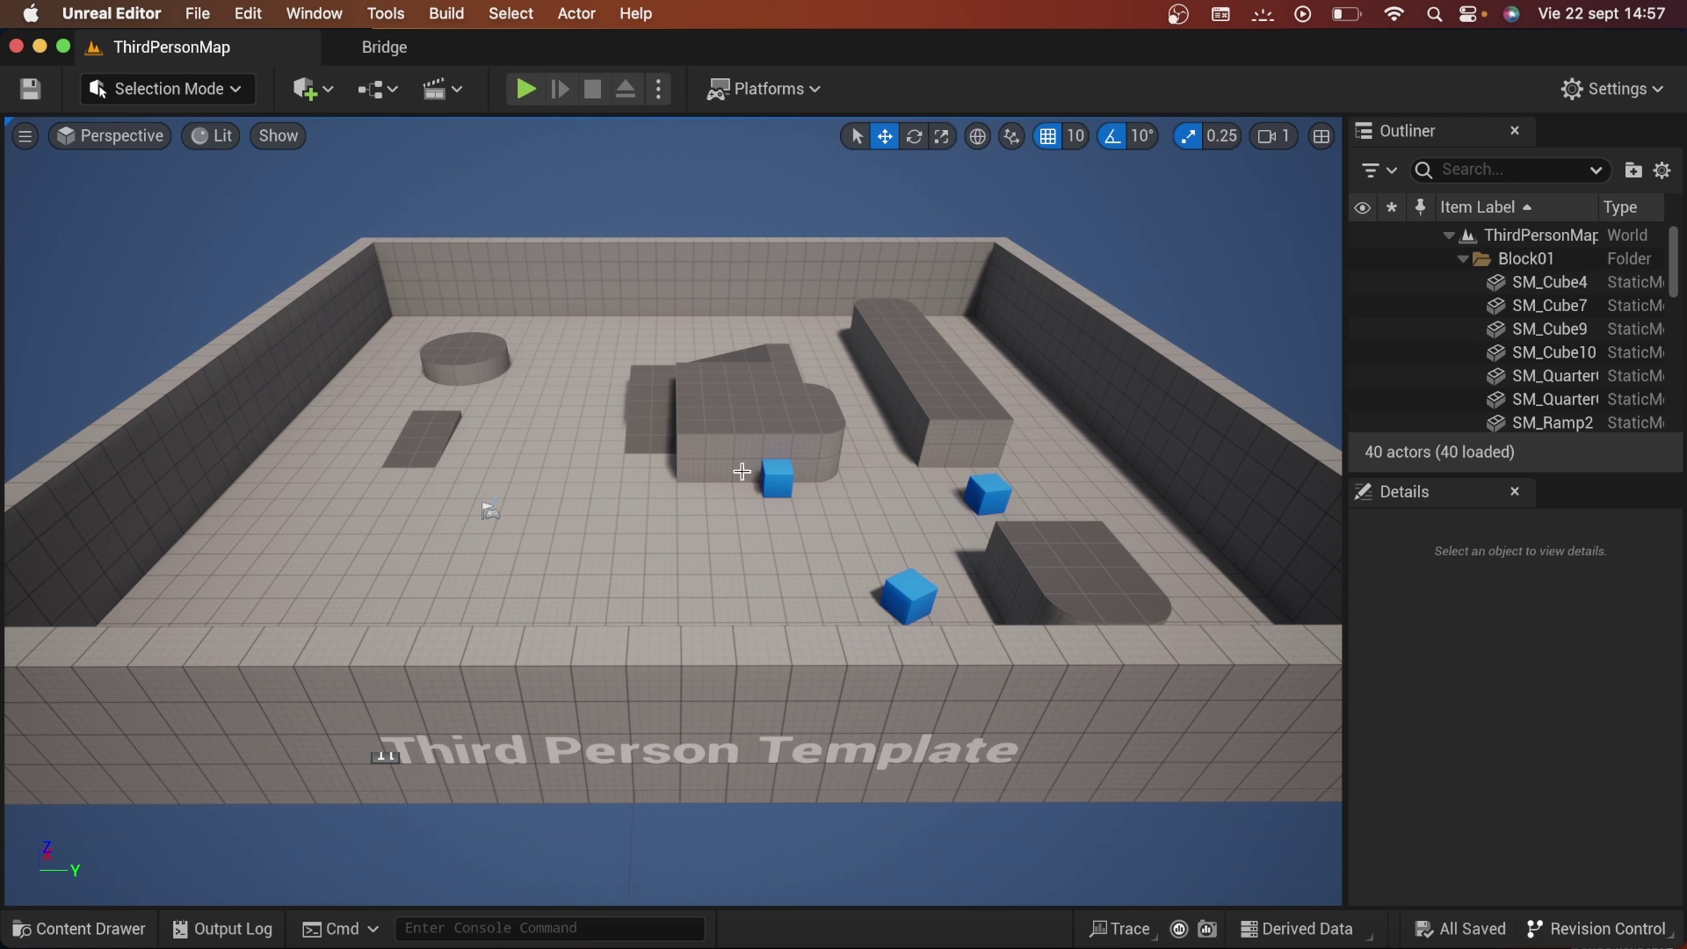
left_click(250, 14)
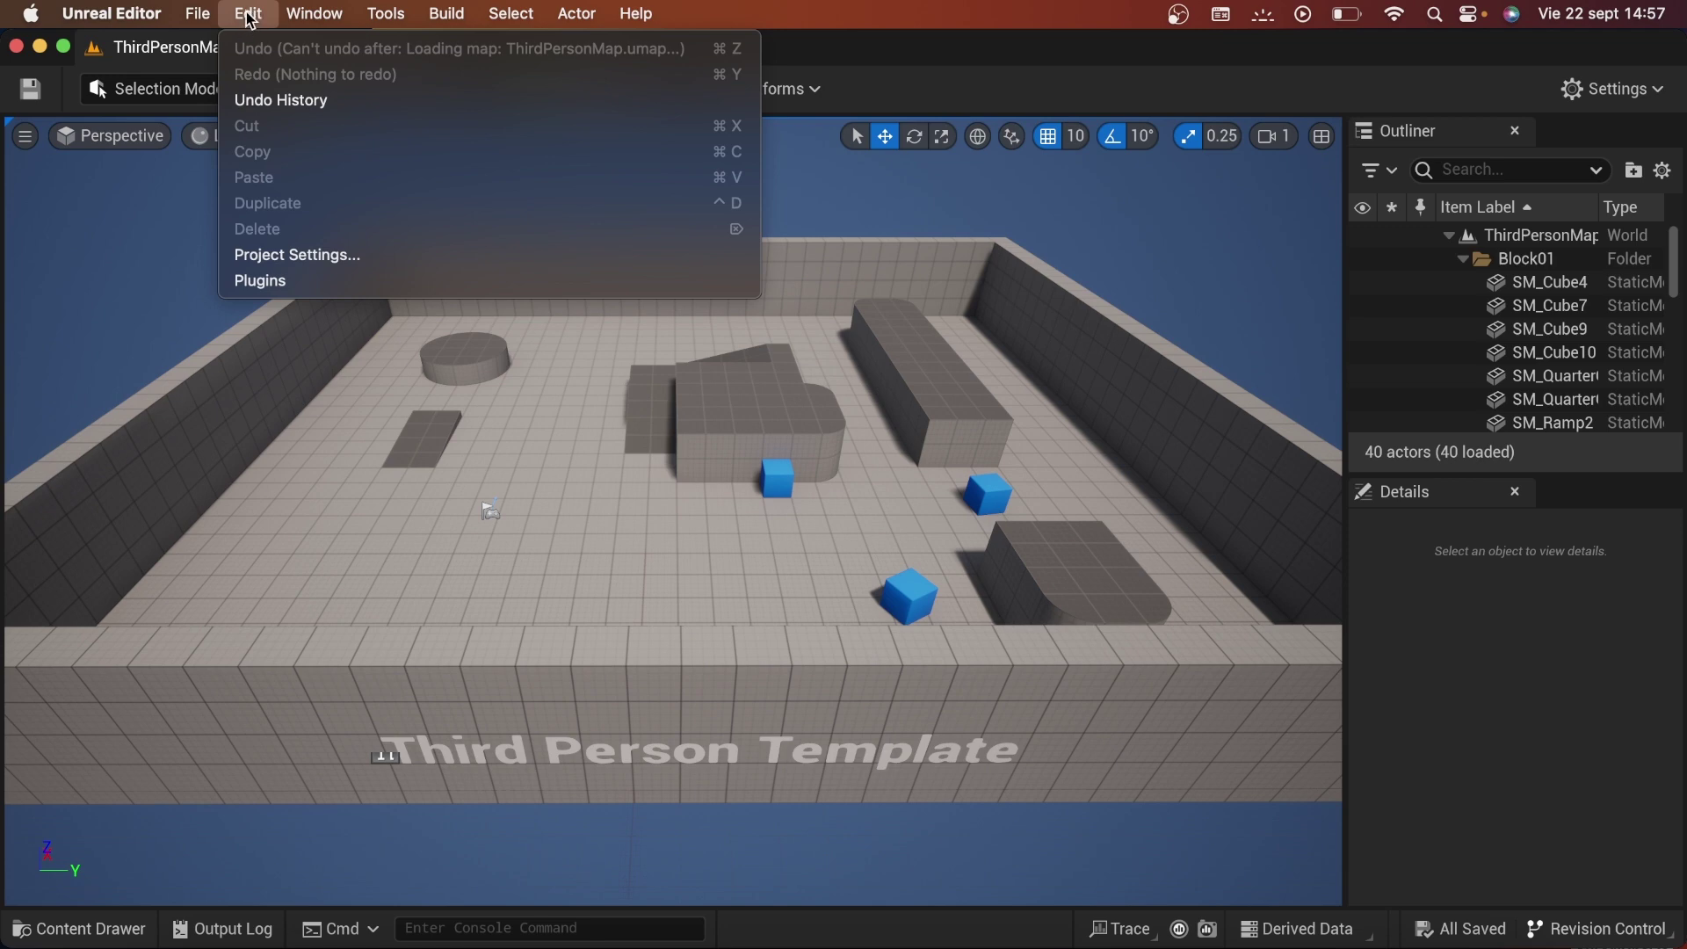
left_click(268, 281)
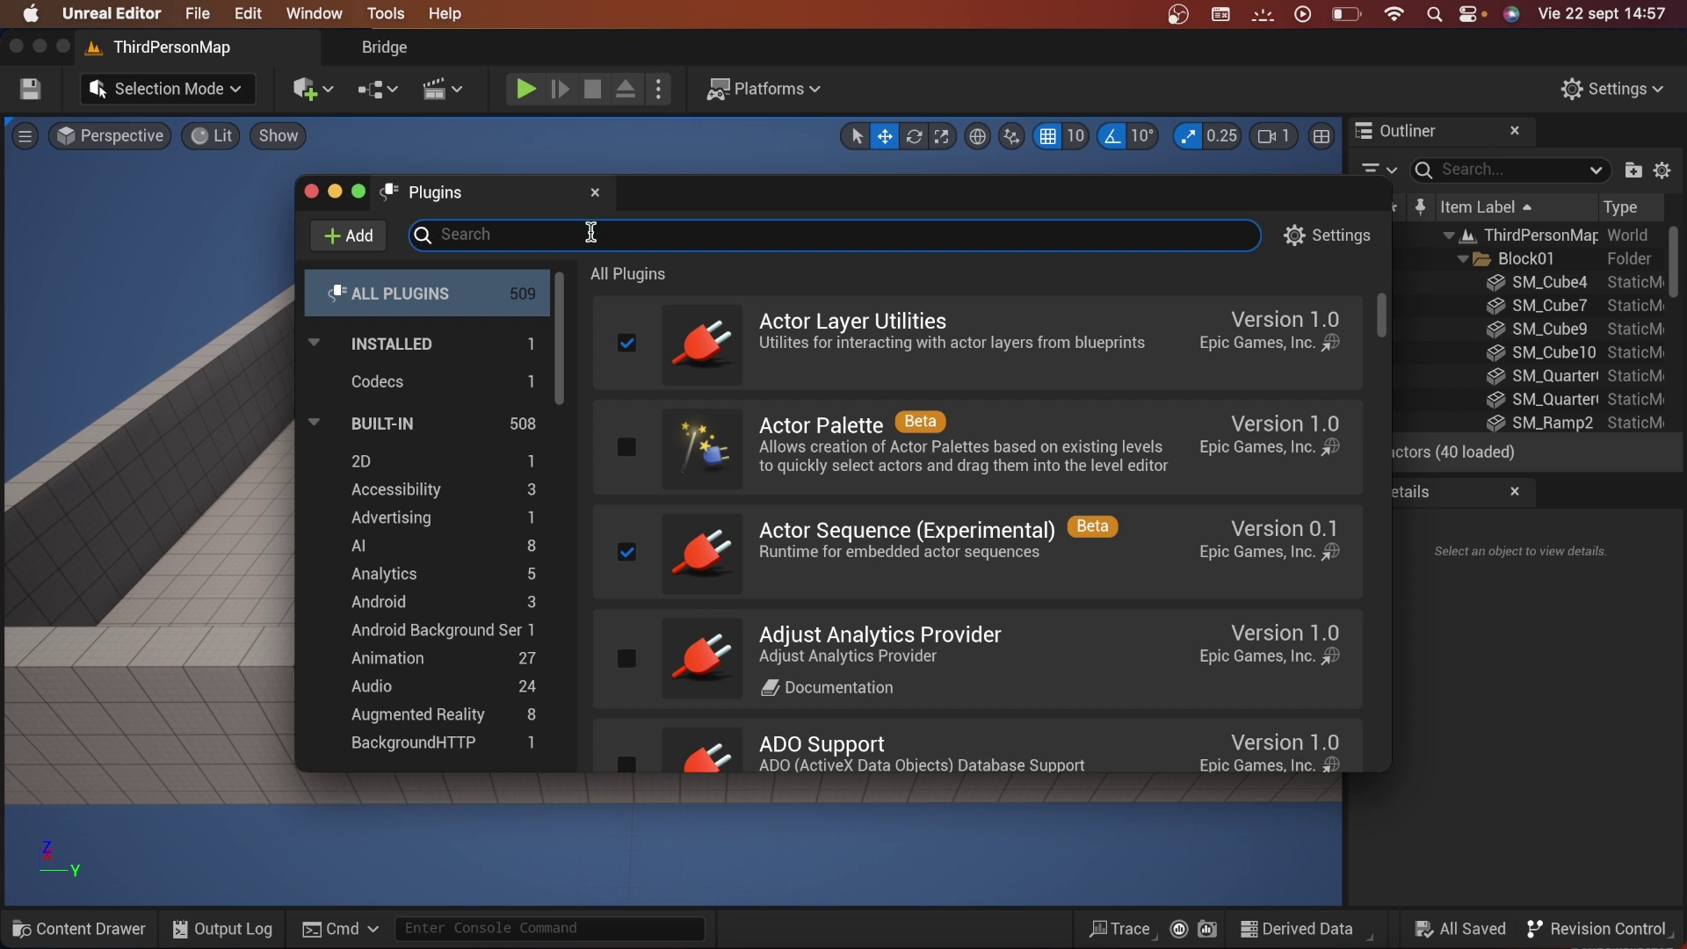
type("land")
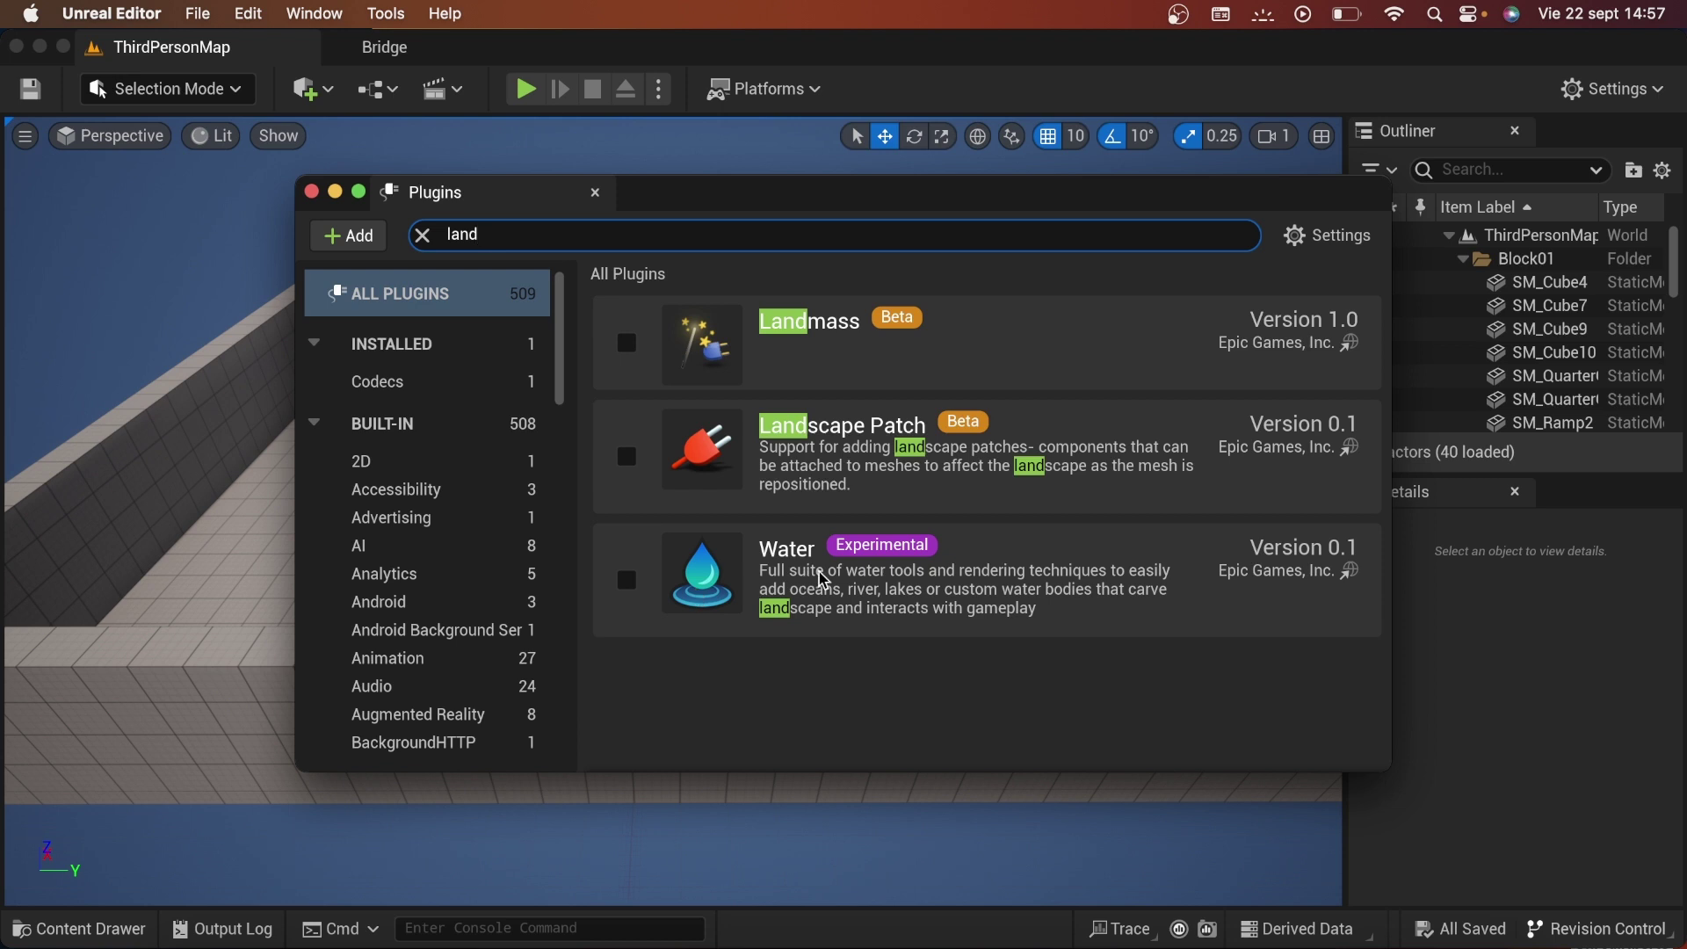
- Enable the Landmass and Water plugins, restart the editor, and close Plugins
left_click(629, 345)
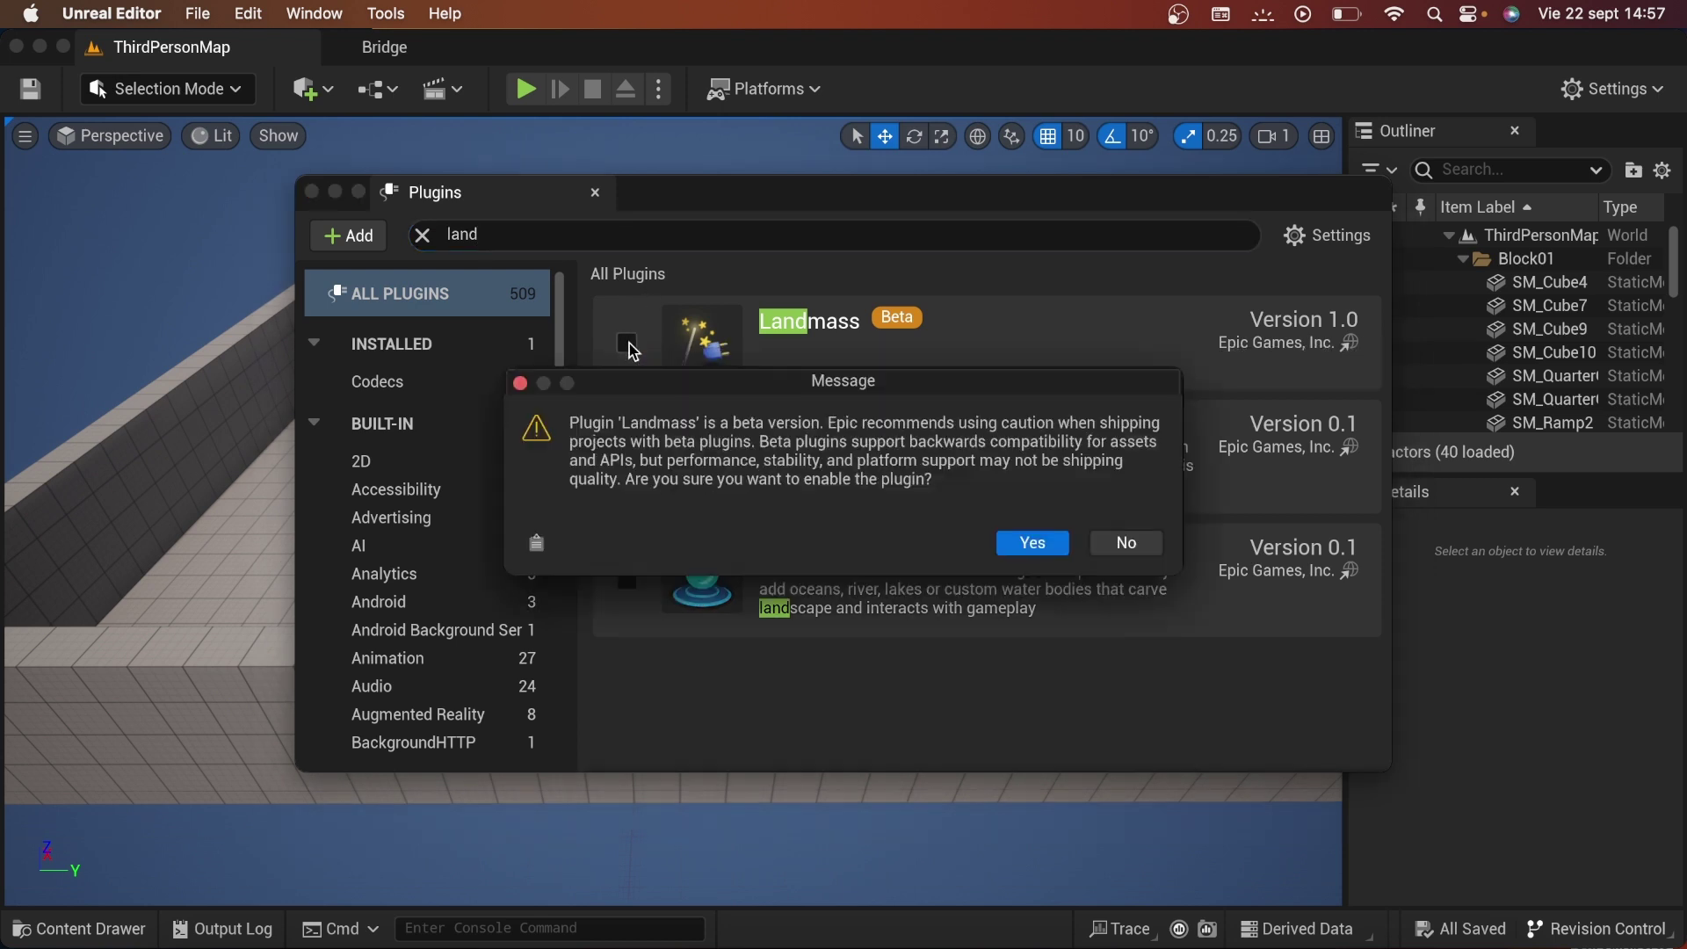
left_click(1050, 543)
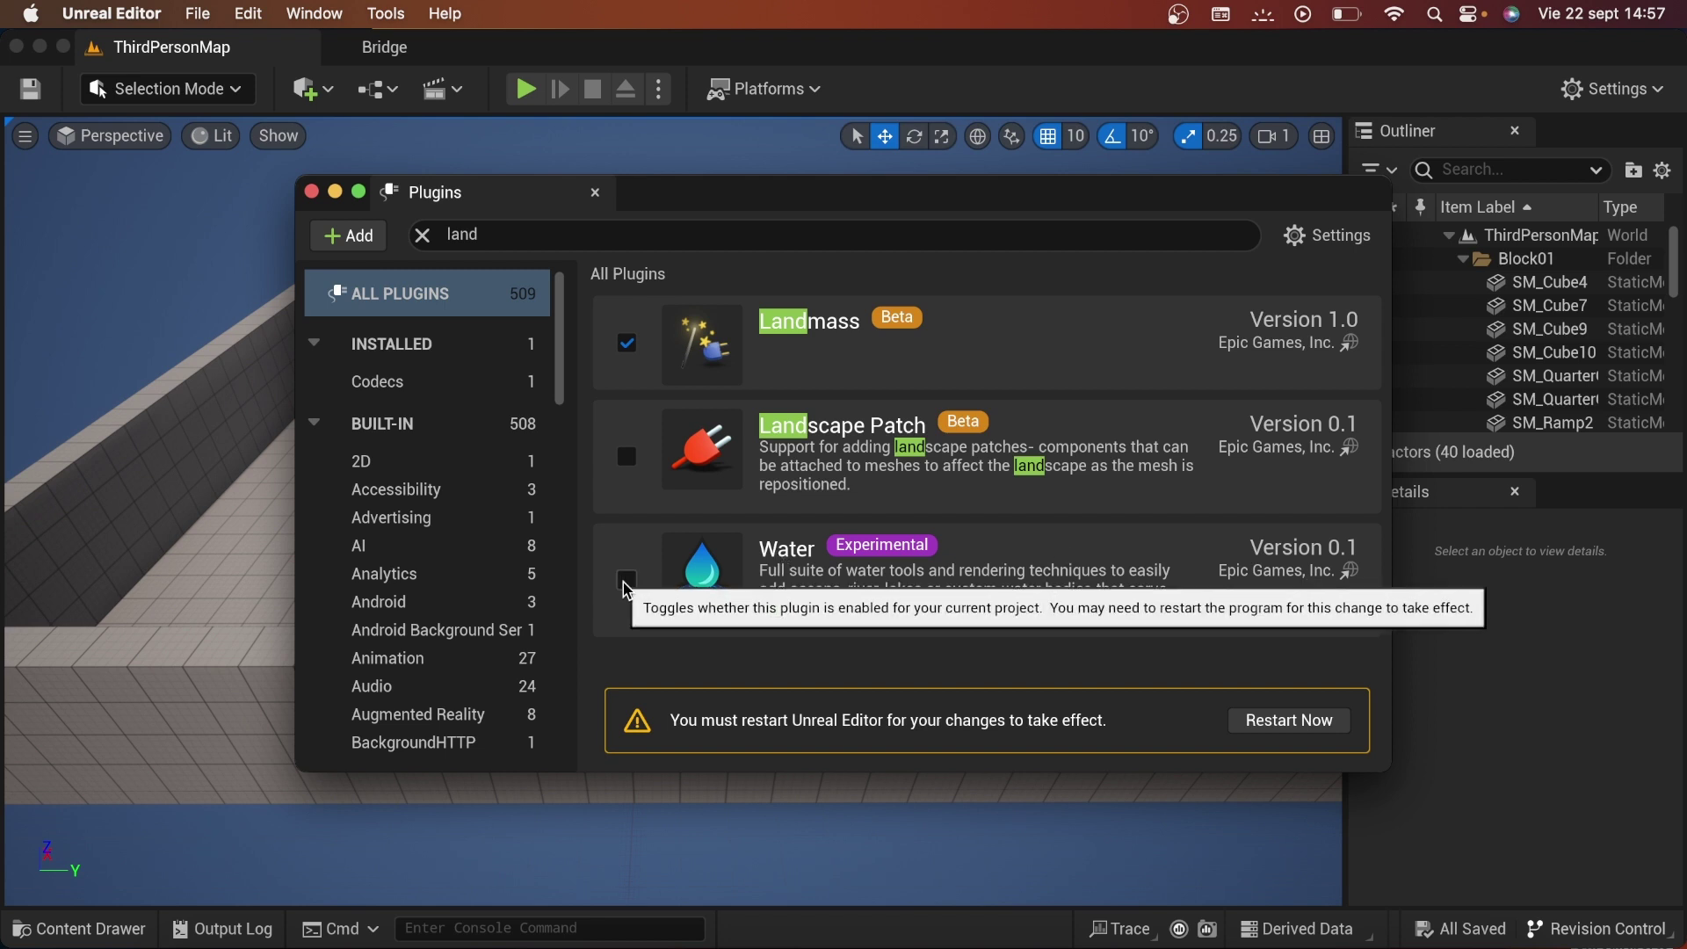
left_click(625, 581)
left_click(1026, 532)
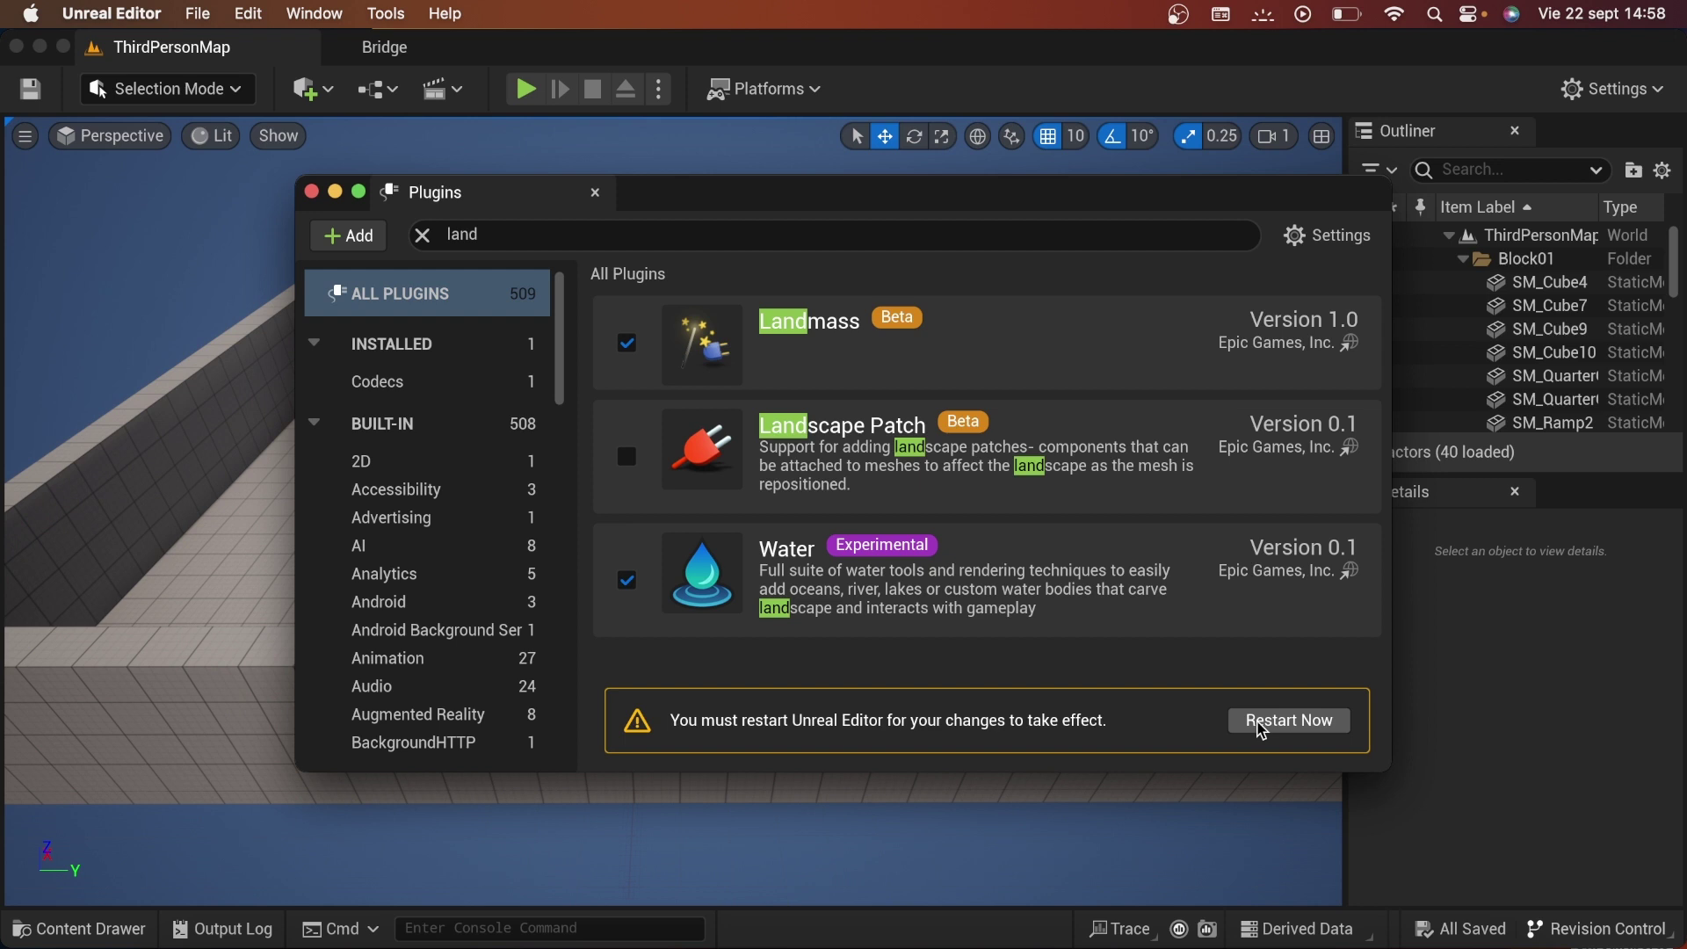
left_click(1261, 728)
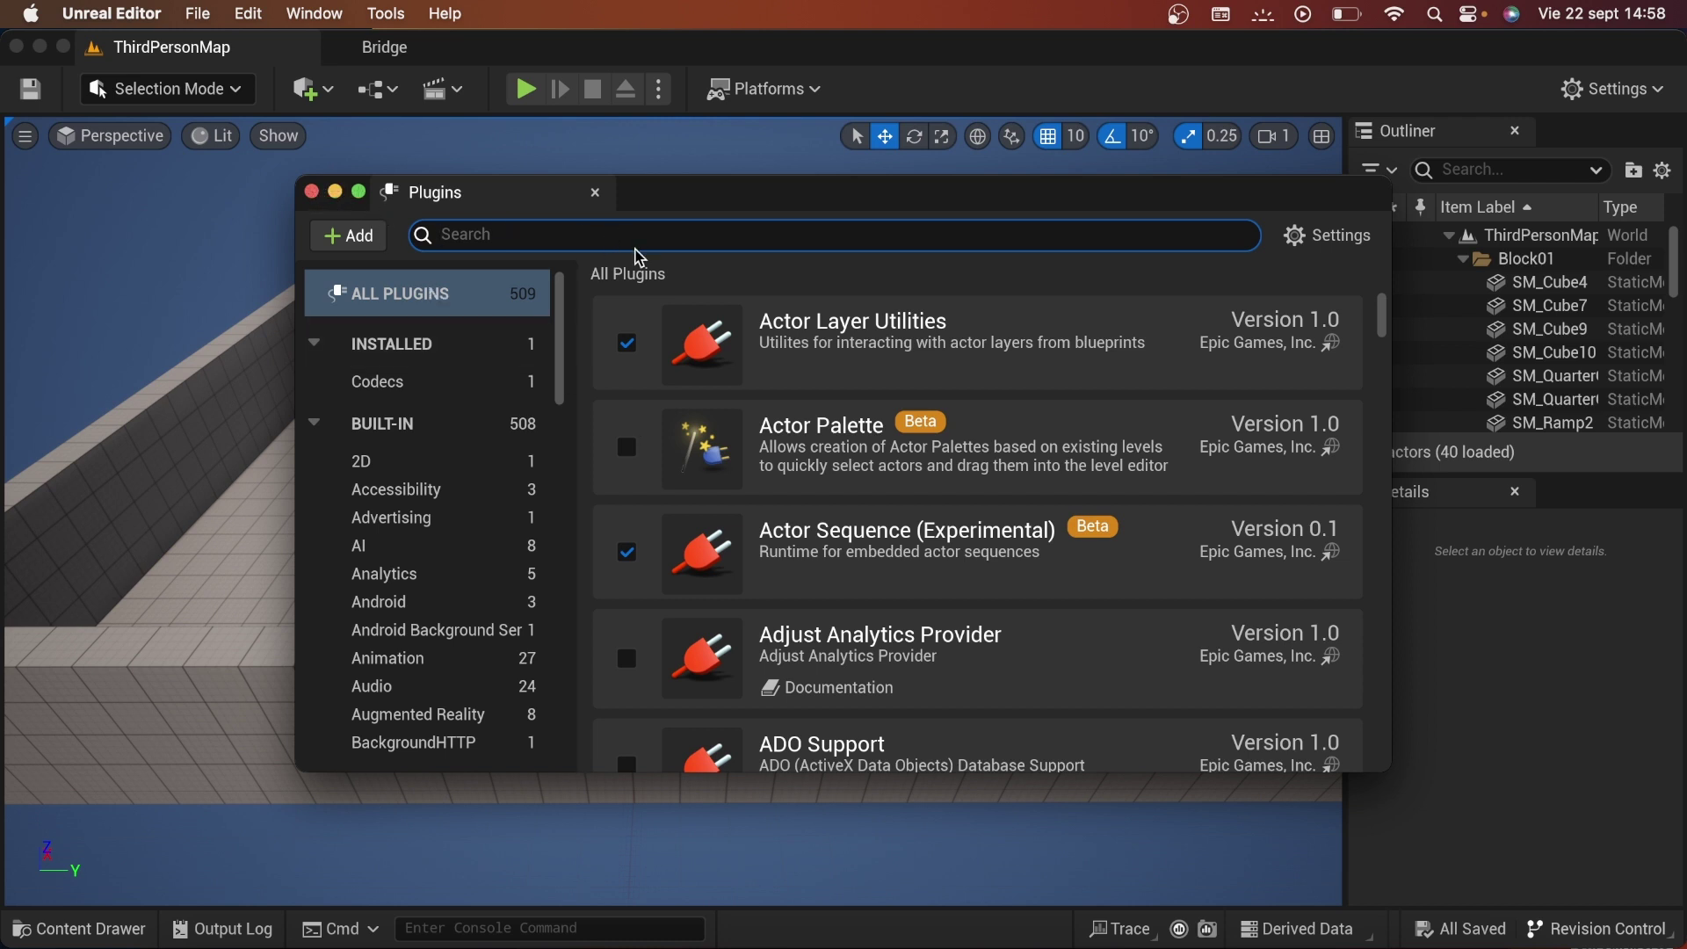
type("land")
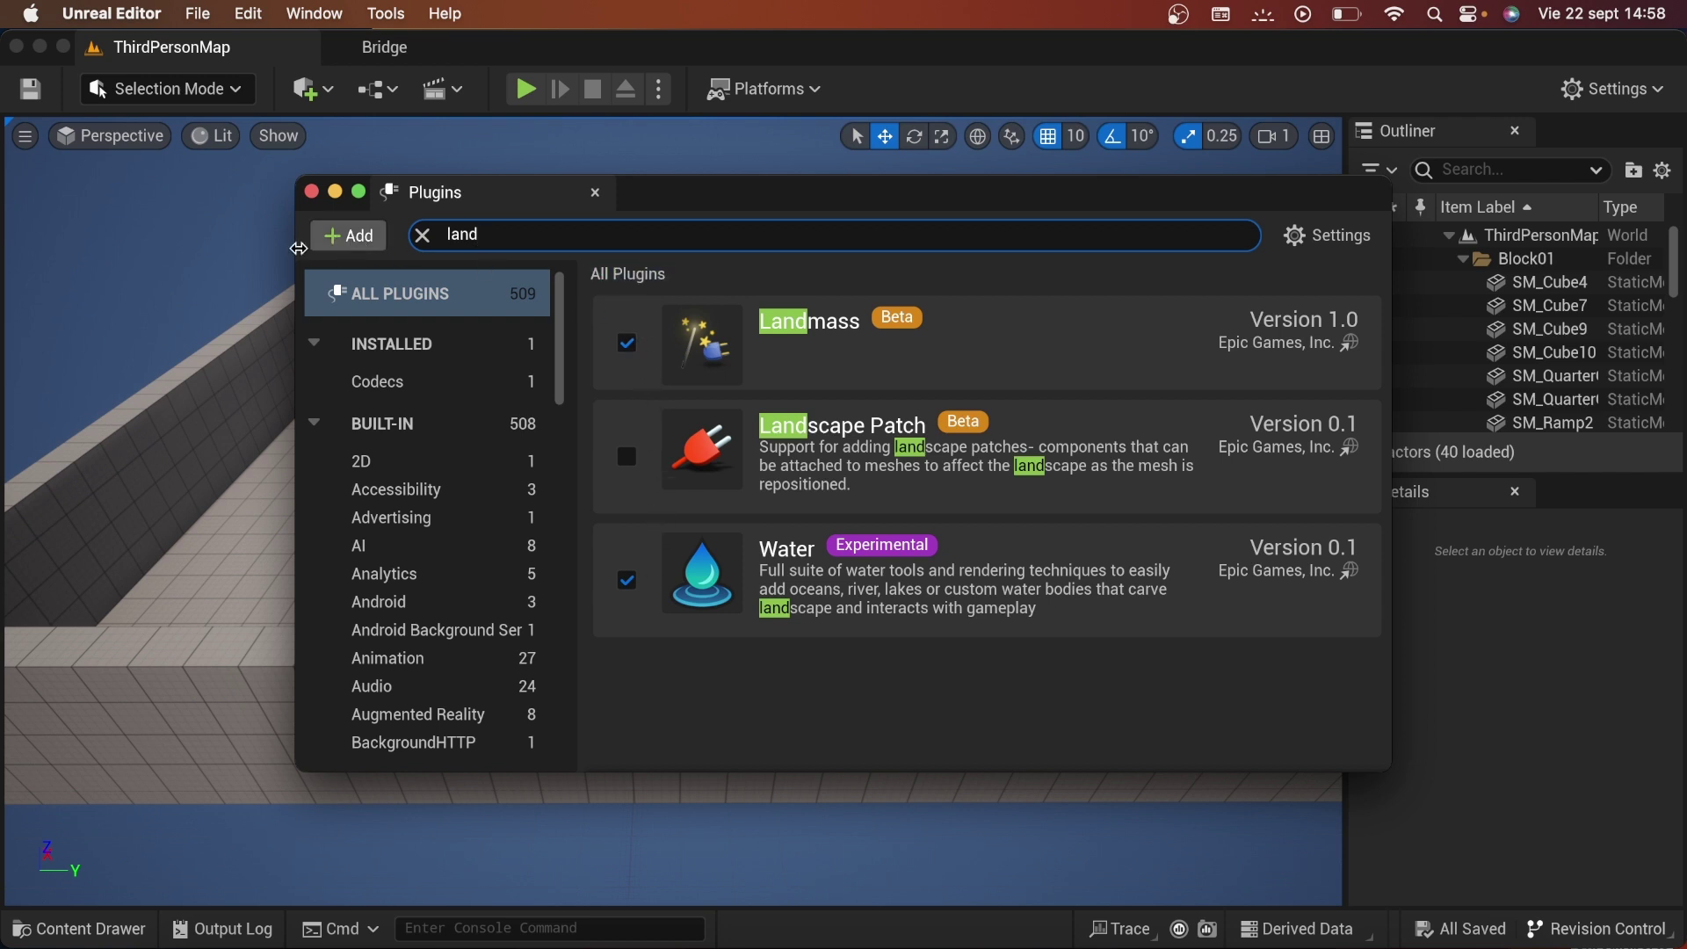
left_click(311, 192)
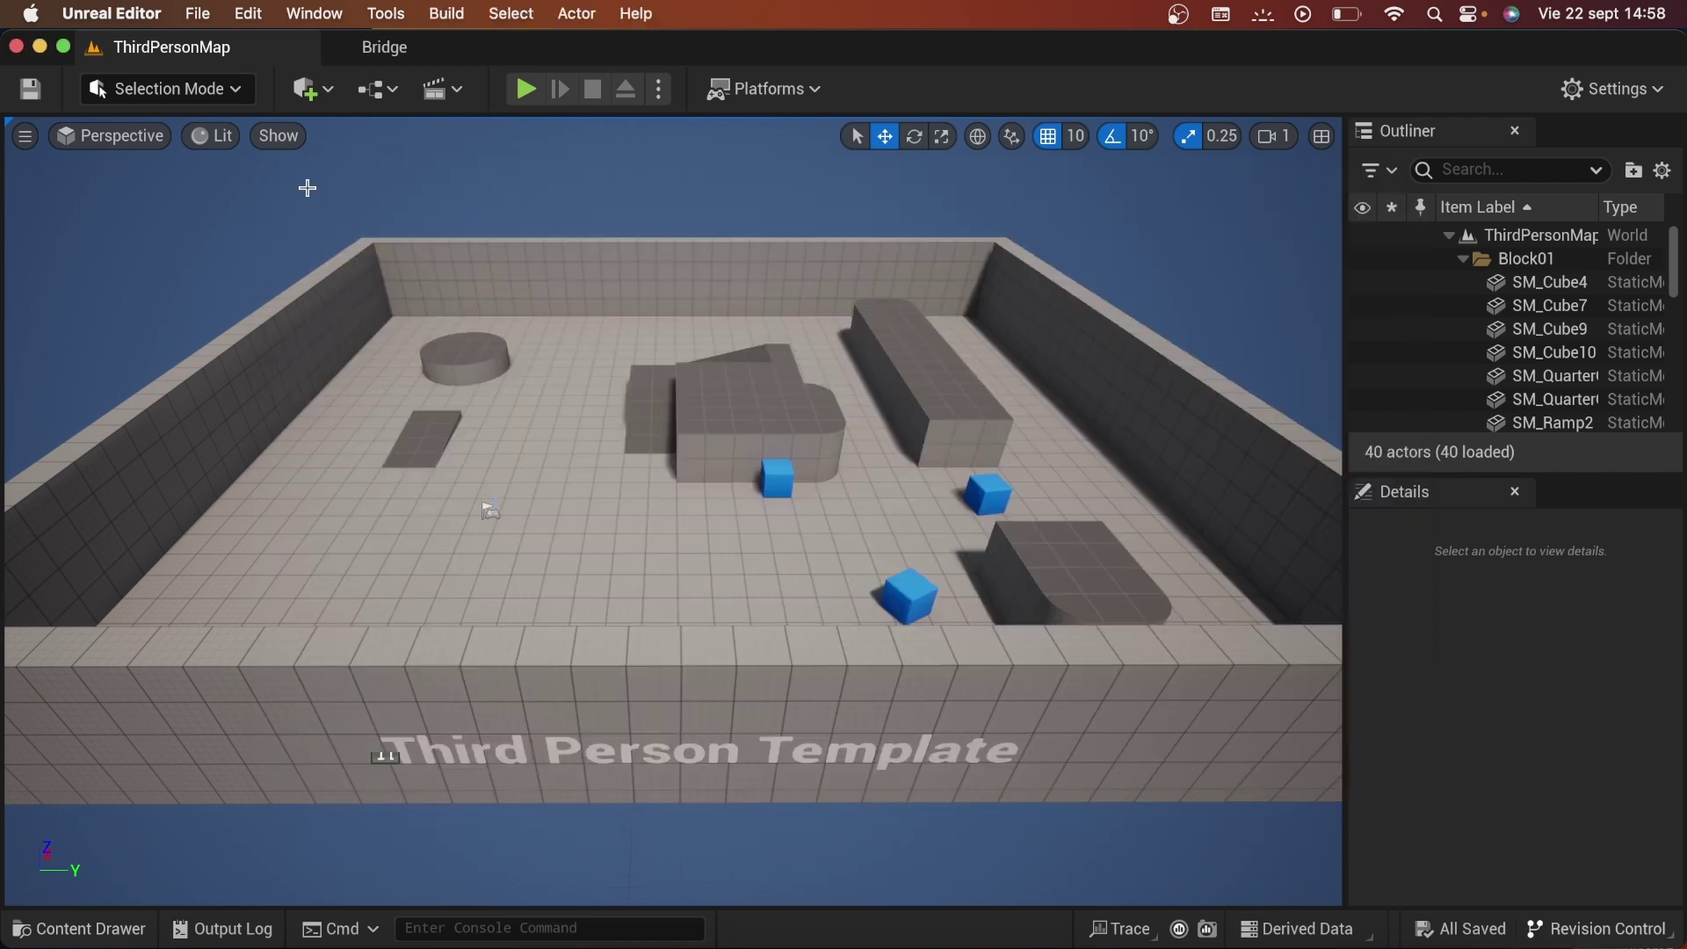
- Create a new level from the Basic template with sky and a floor
left_click(198, 15)
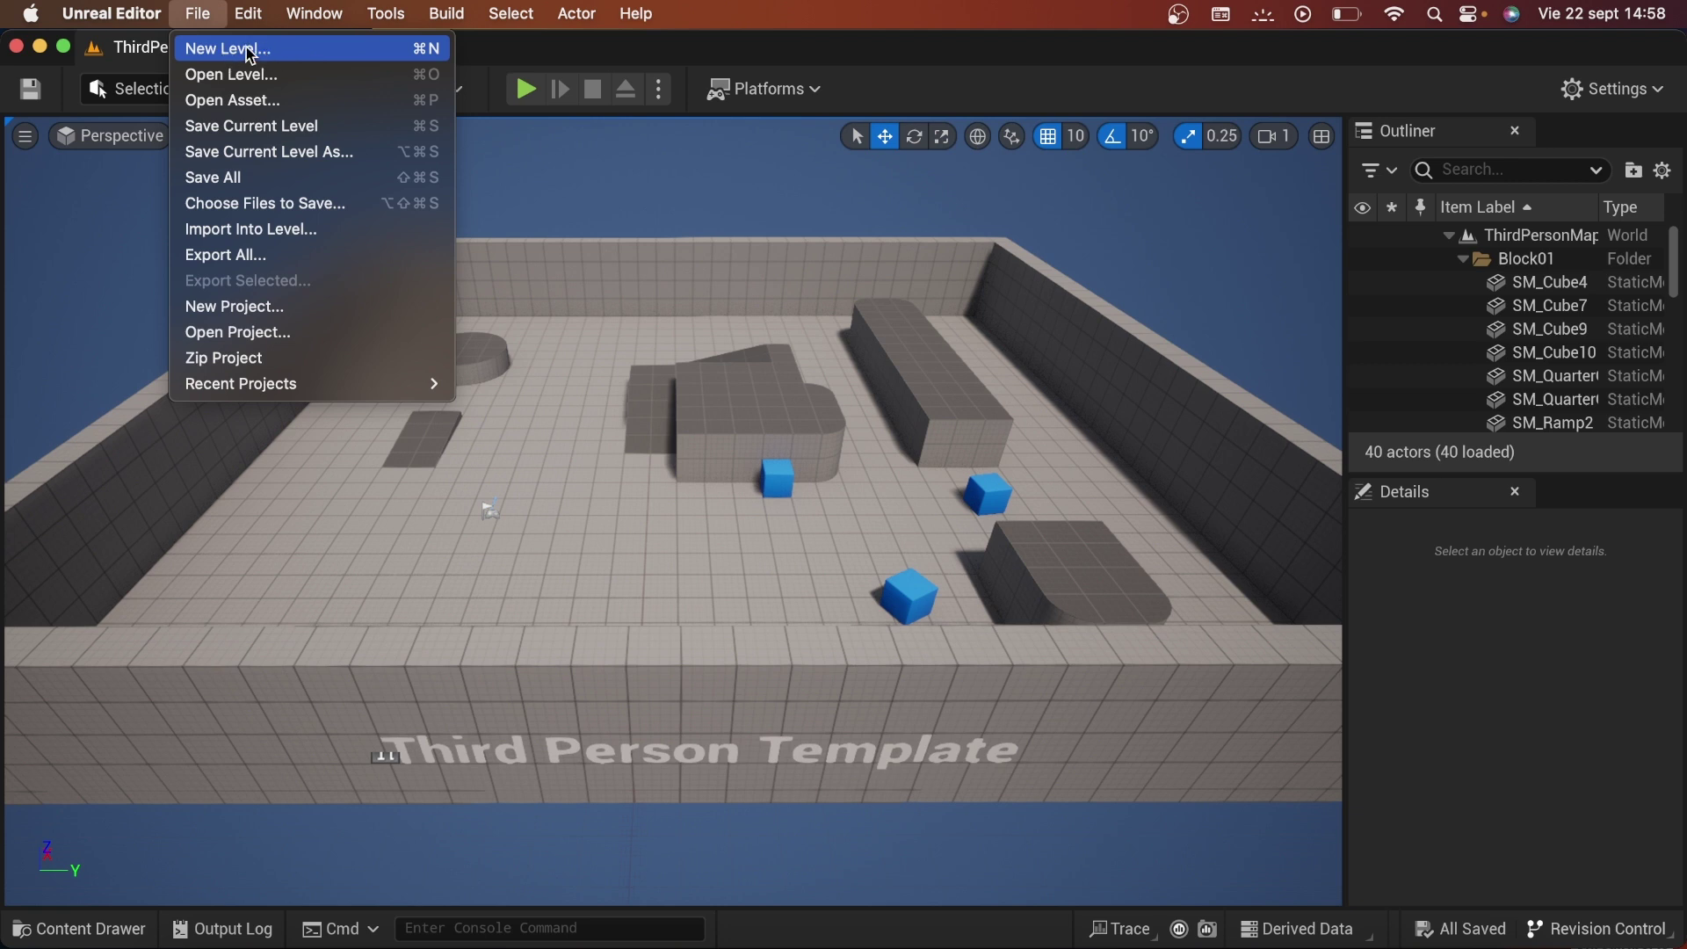
left_click(274, 55)
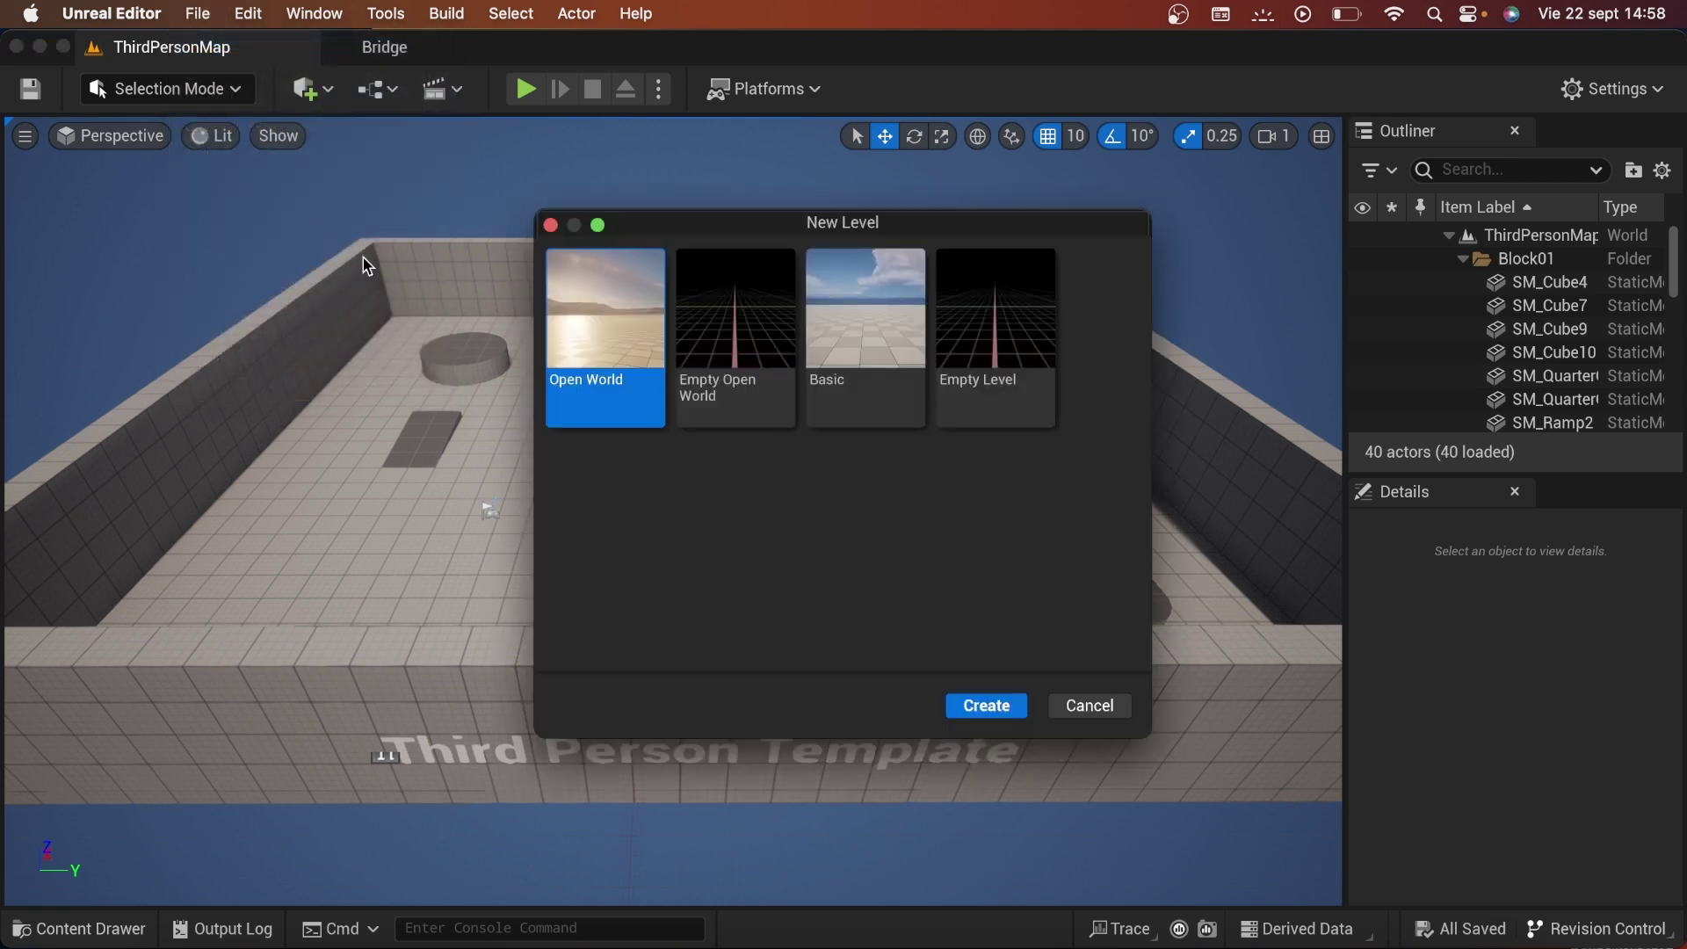
left_click(851, 351)
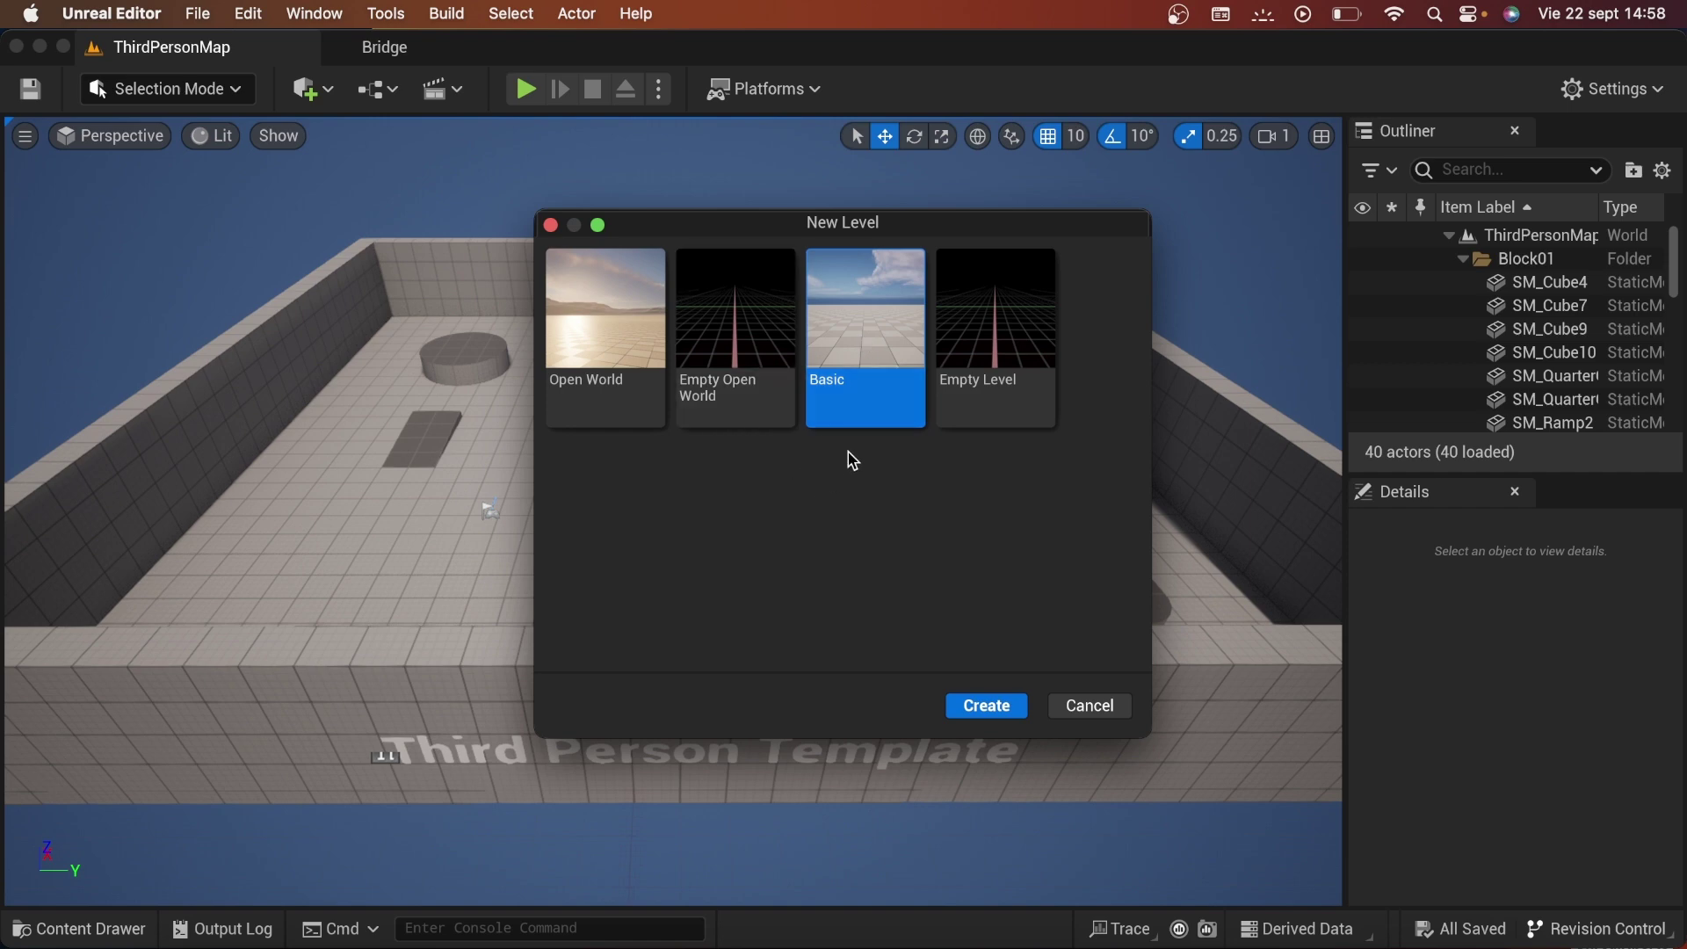
left_click(1009, 710)
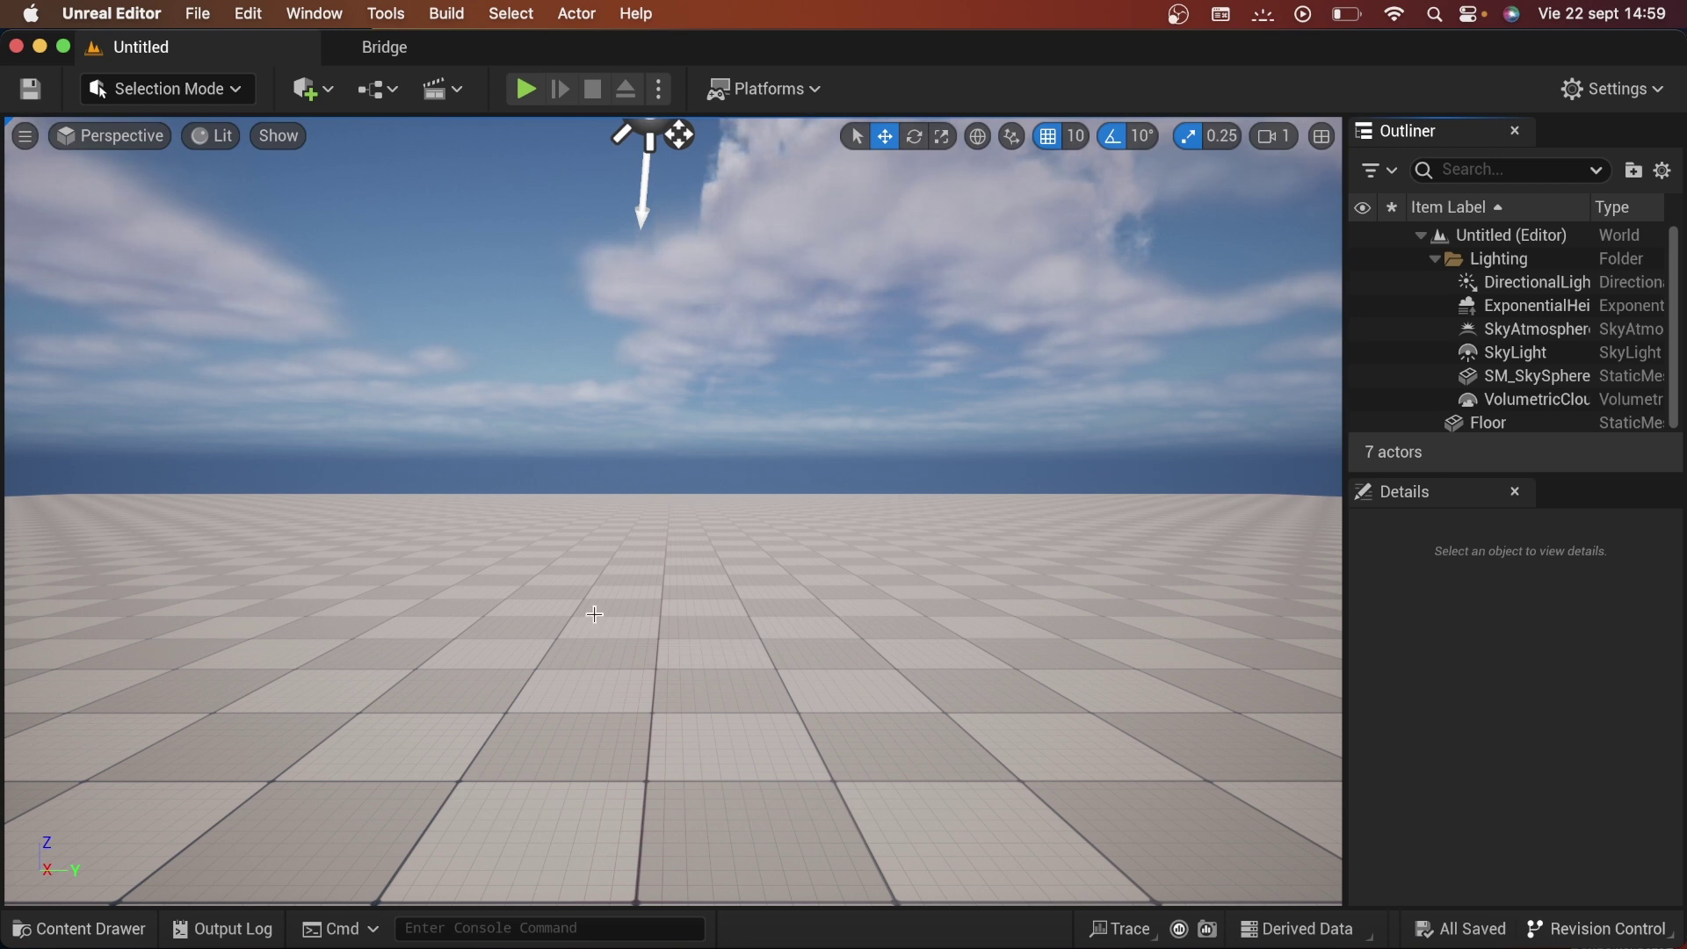
- Delete the Floor actor, leaving only the six sky and lighting actors
left_click(849, 626)
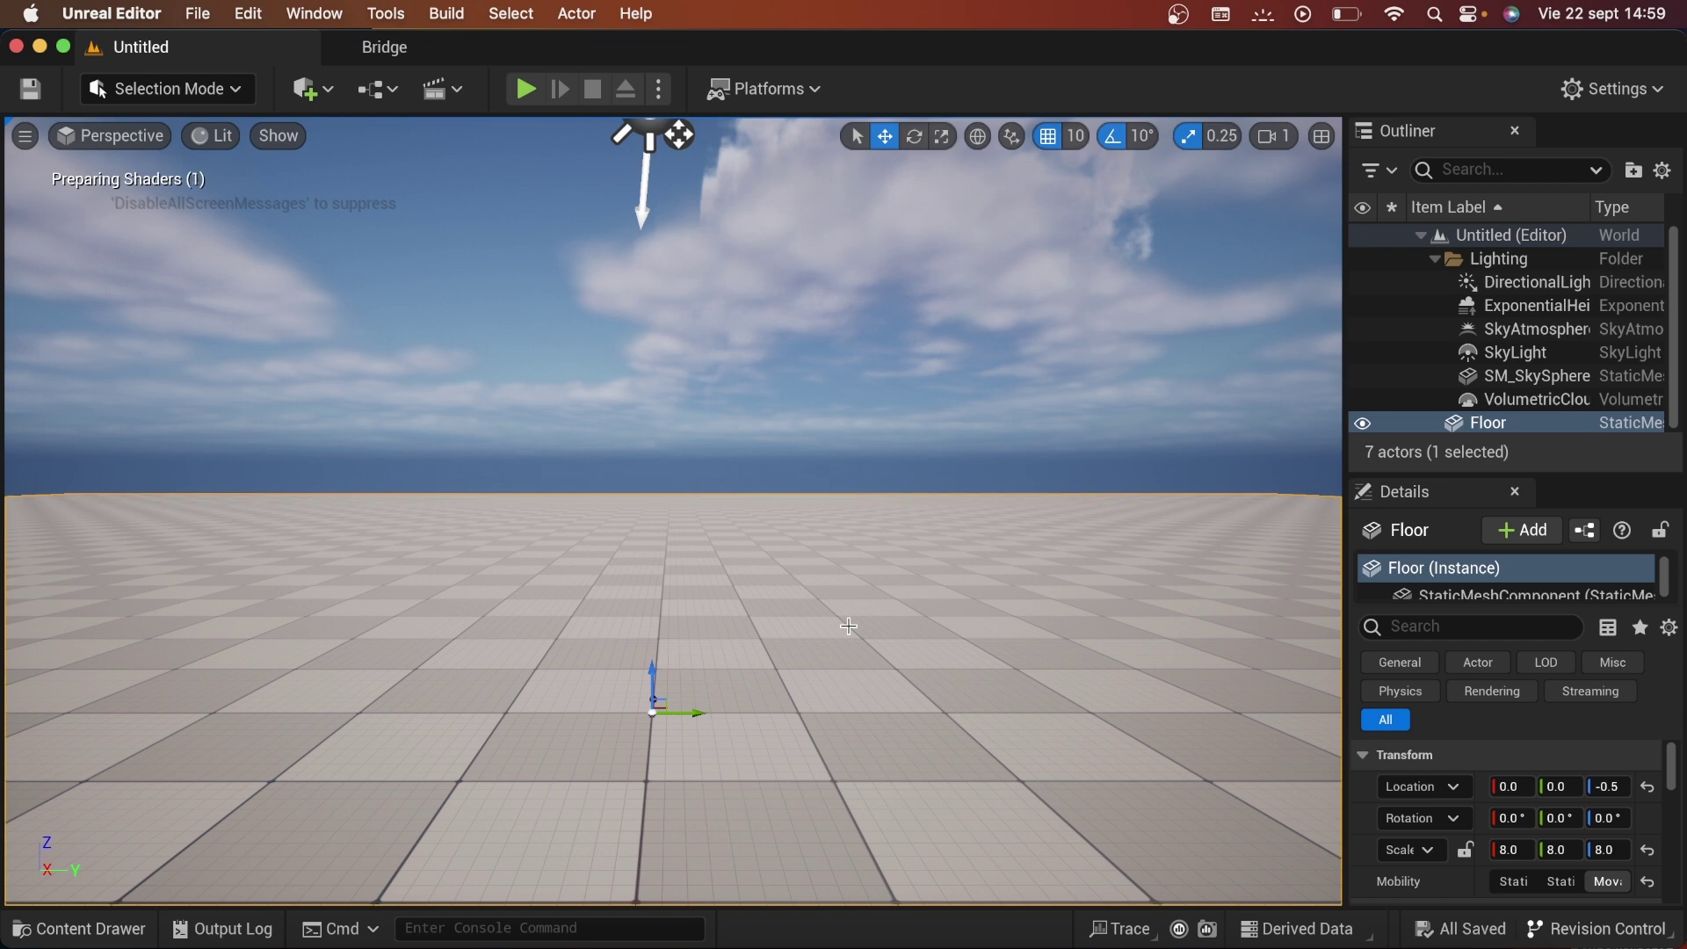
key("Delete")
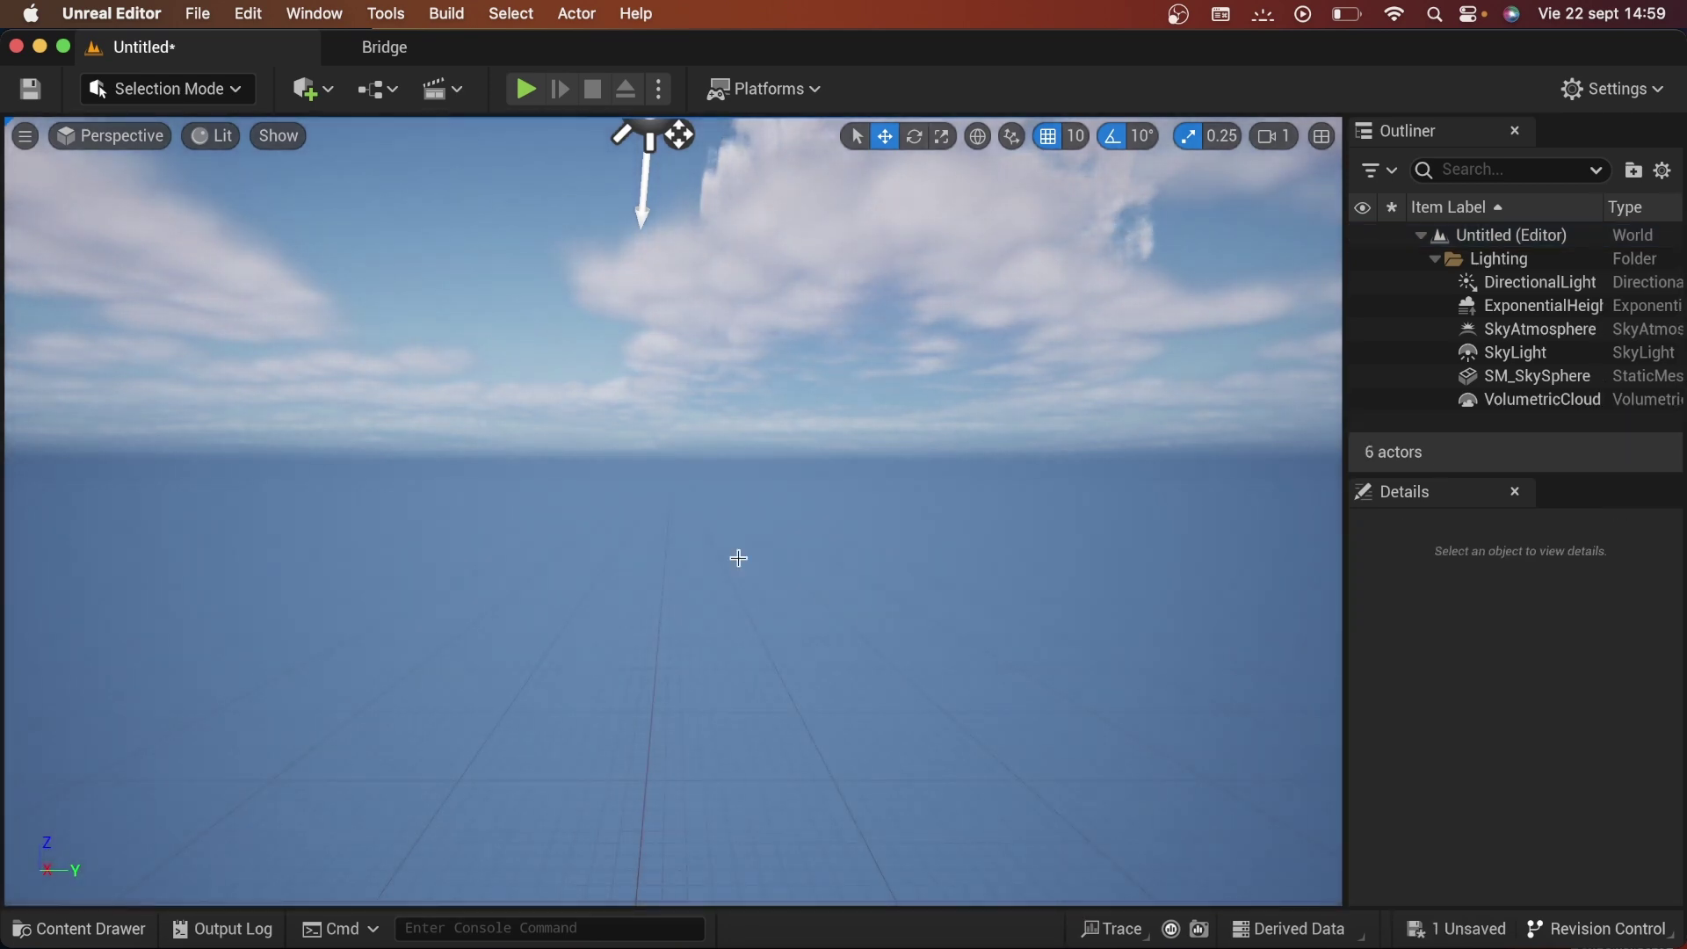
left_click(150, 102)
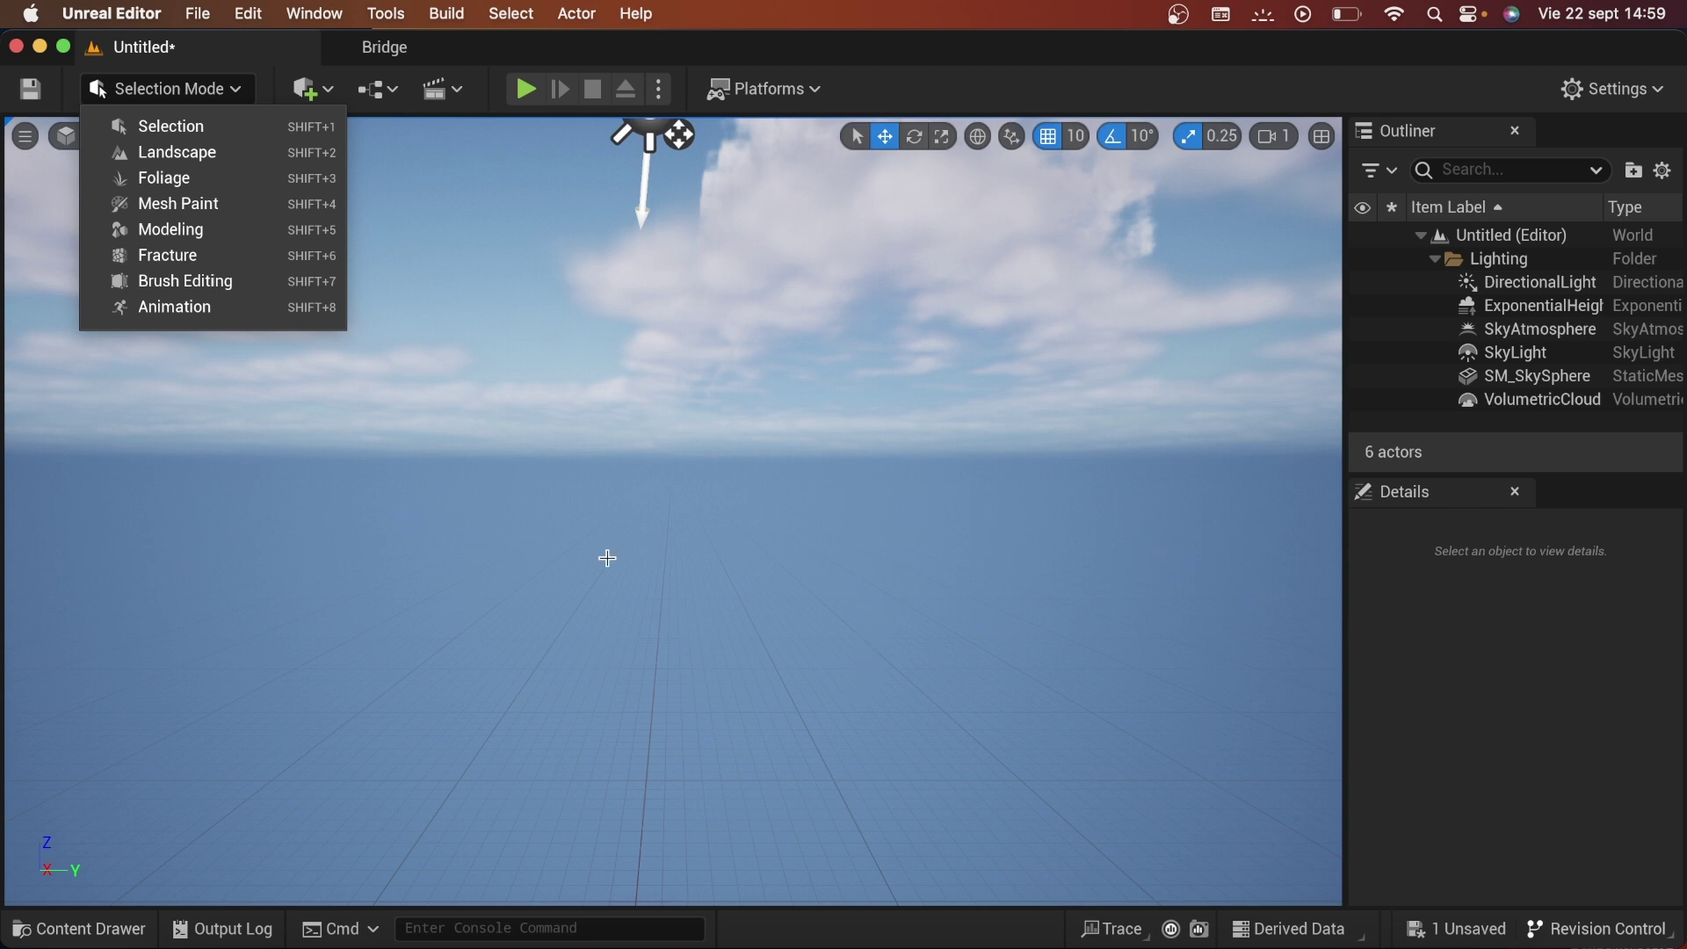
- Enter Landscape mode and raise the viewport camera speed to 8
left_click(170, 157)
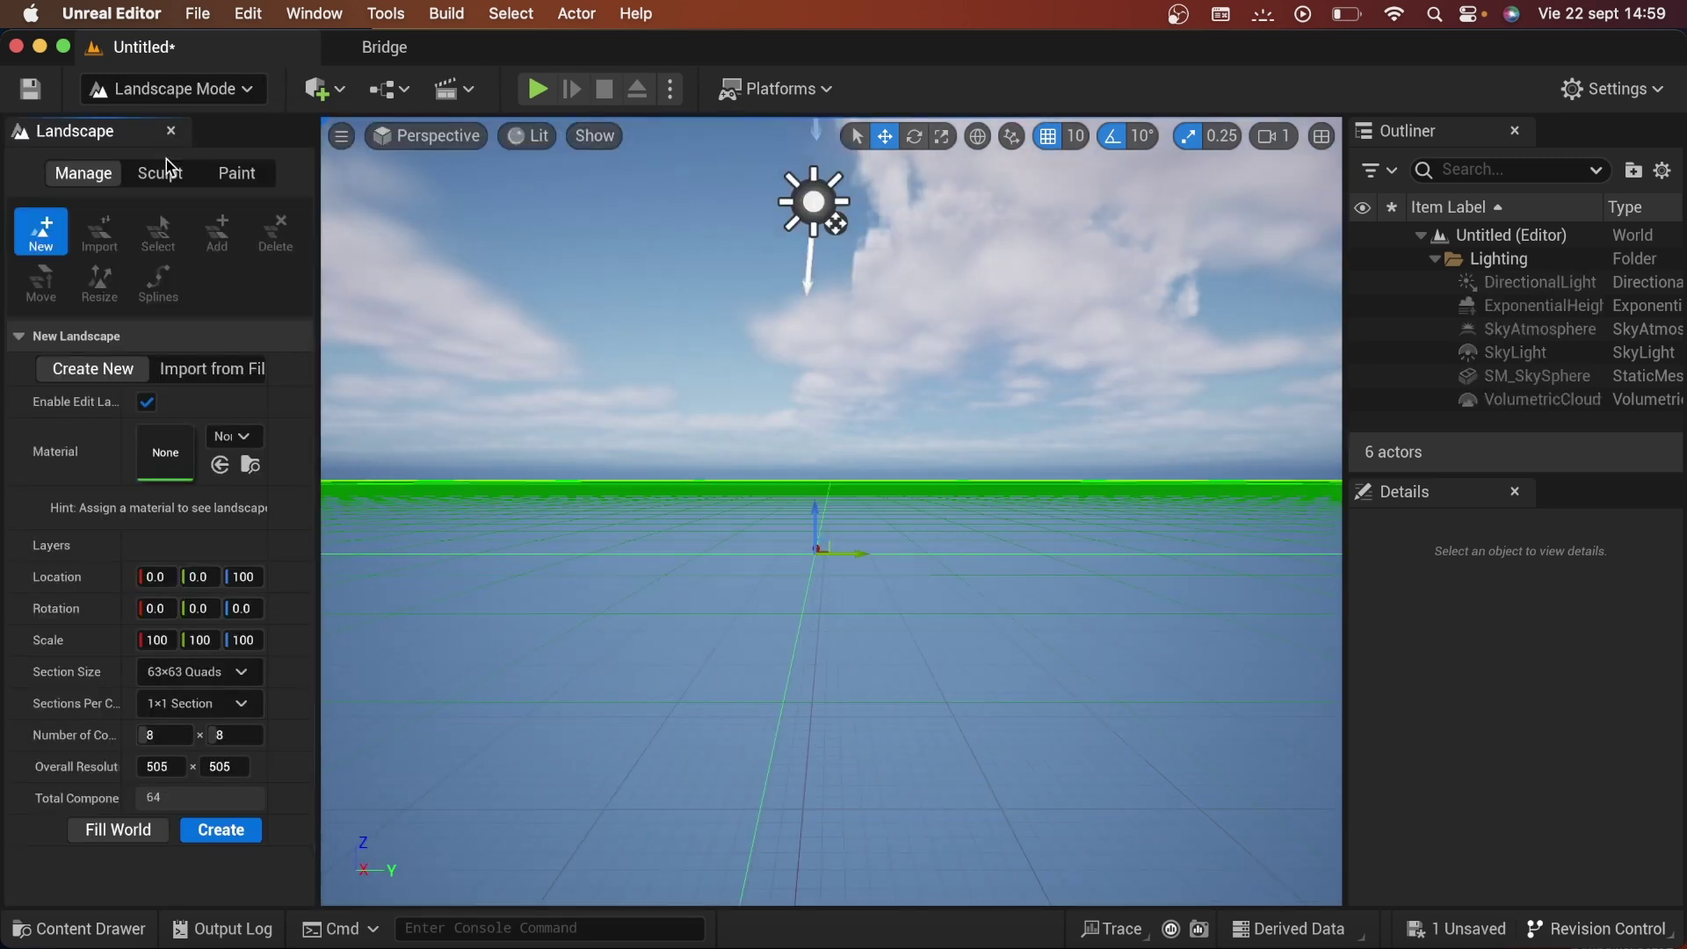
left_click(1284, 138)
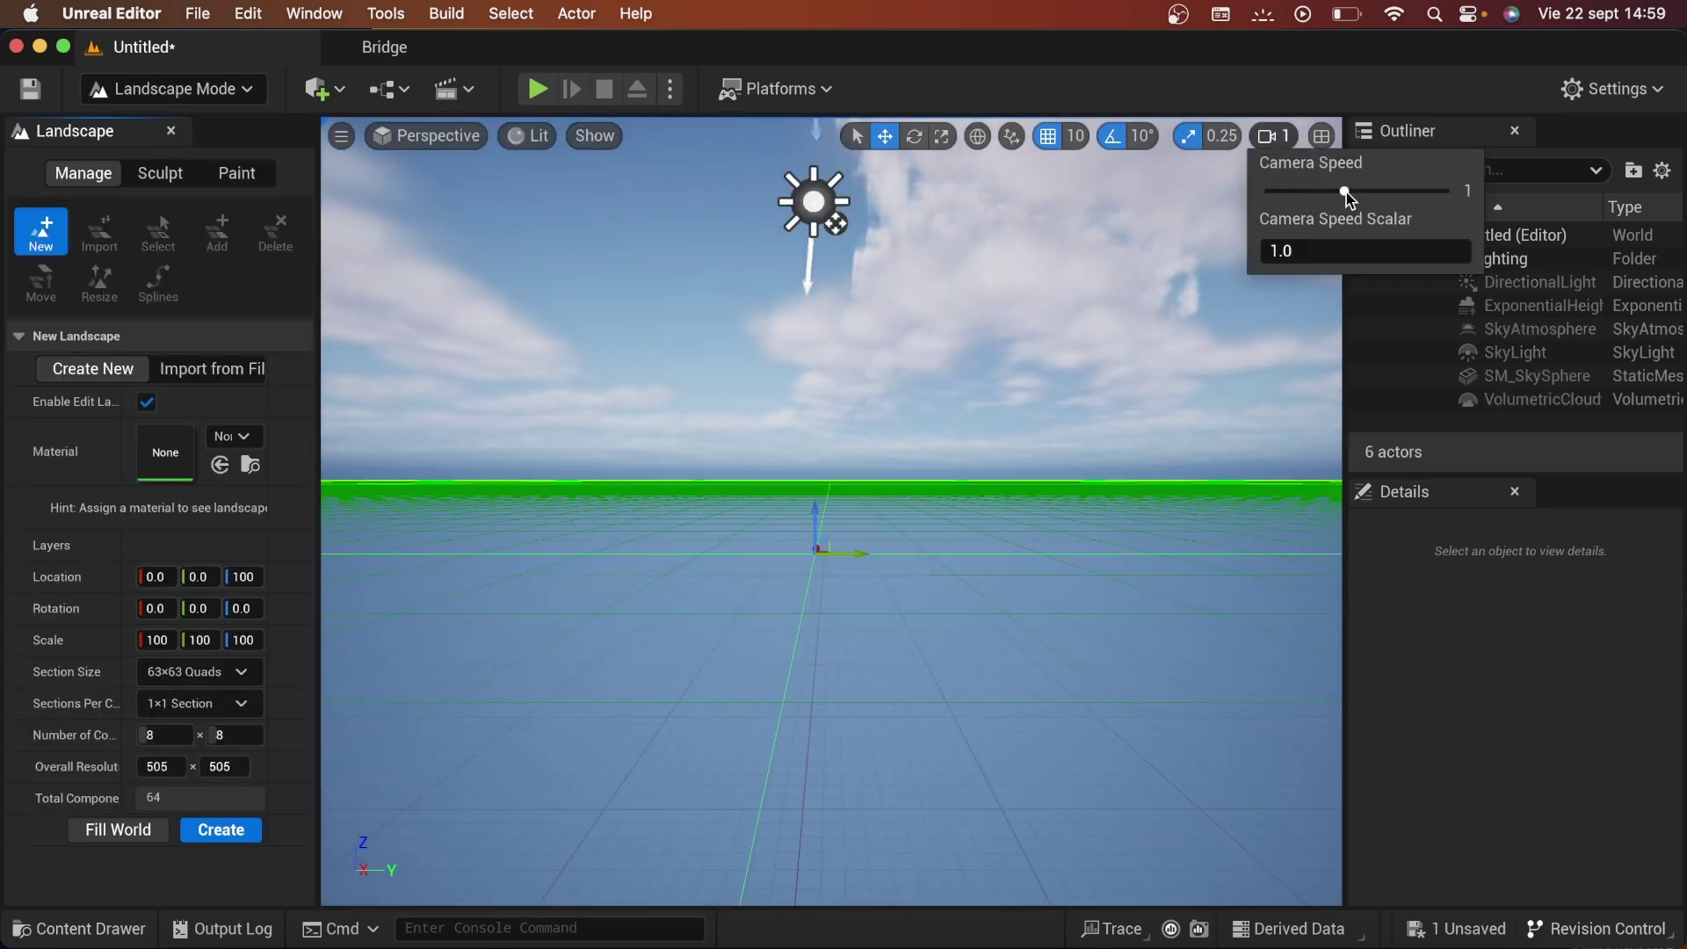
left_click_drag(1345, 191, 1395, 190)
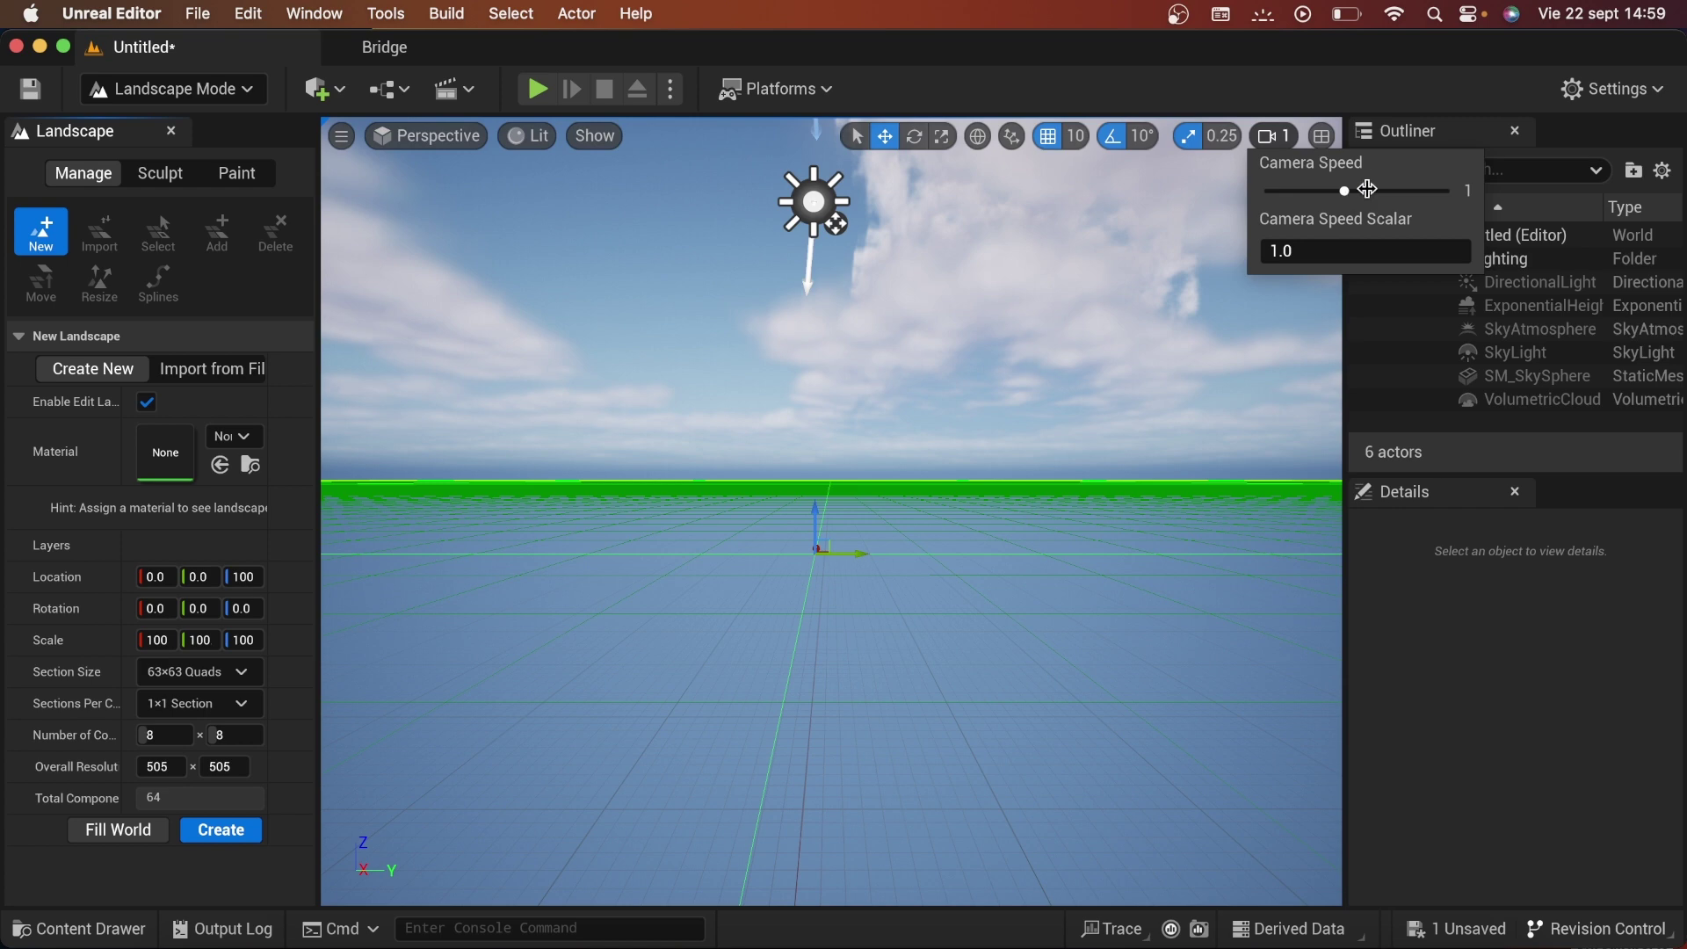
left_click(871, 589)
- Frame the landscape grid and create the flat 8×8-component, 505×505 landscape
scroll(867, 607, "down", 5)
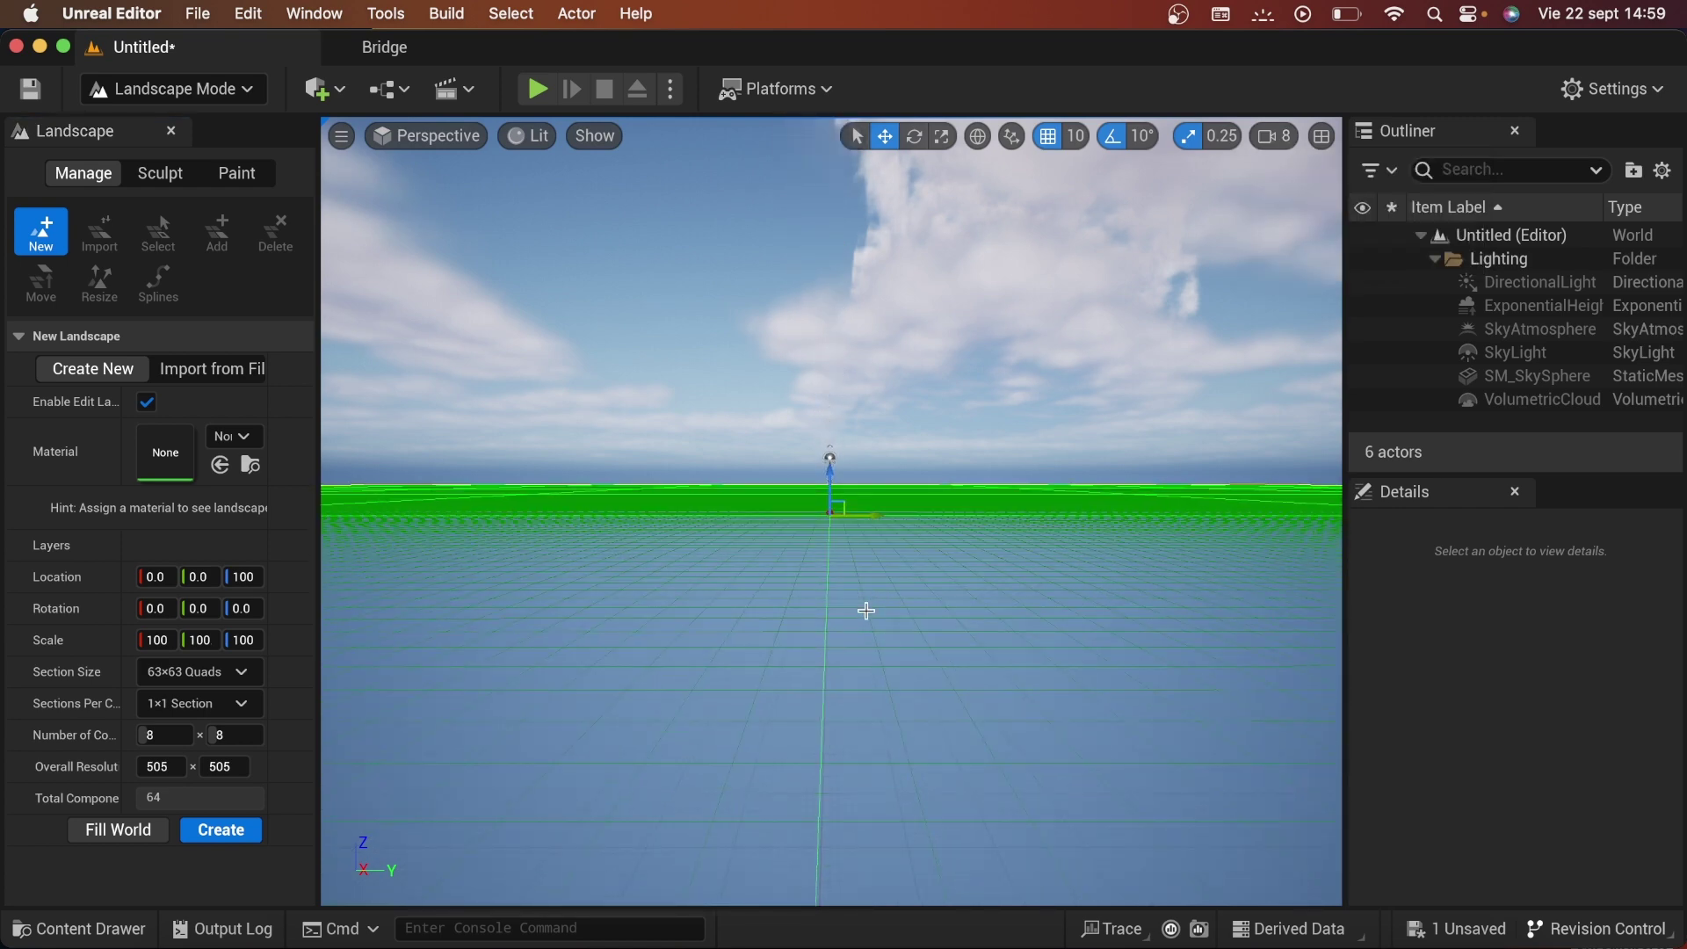
right_click_drag(866, 610, 866, 703)
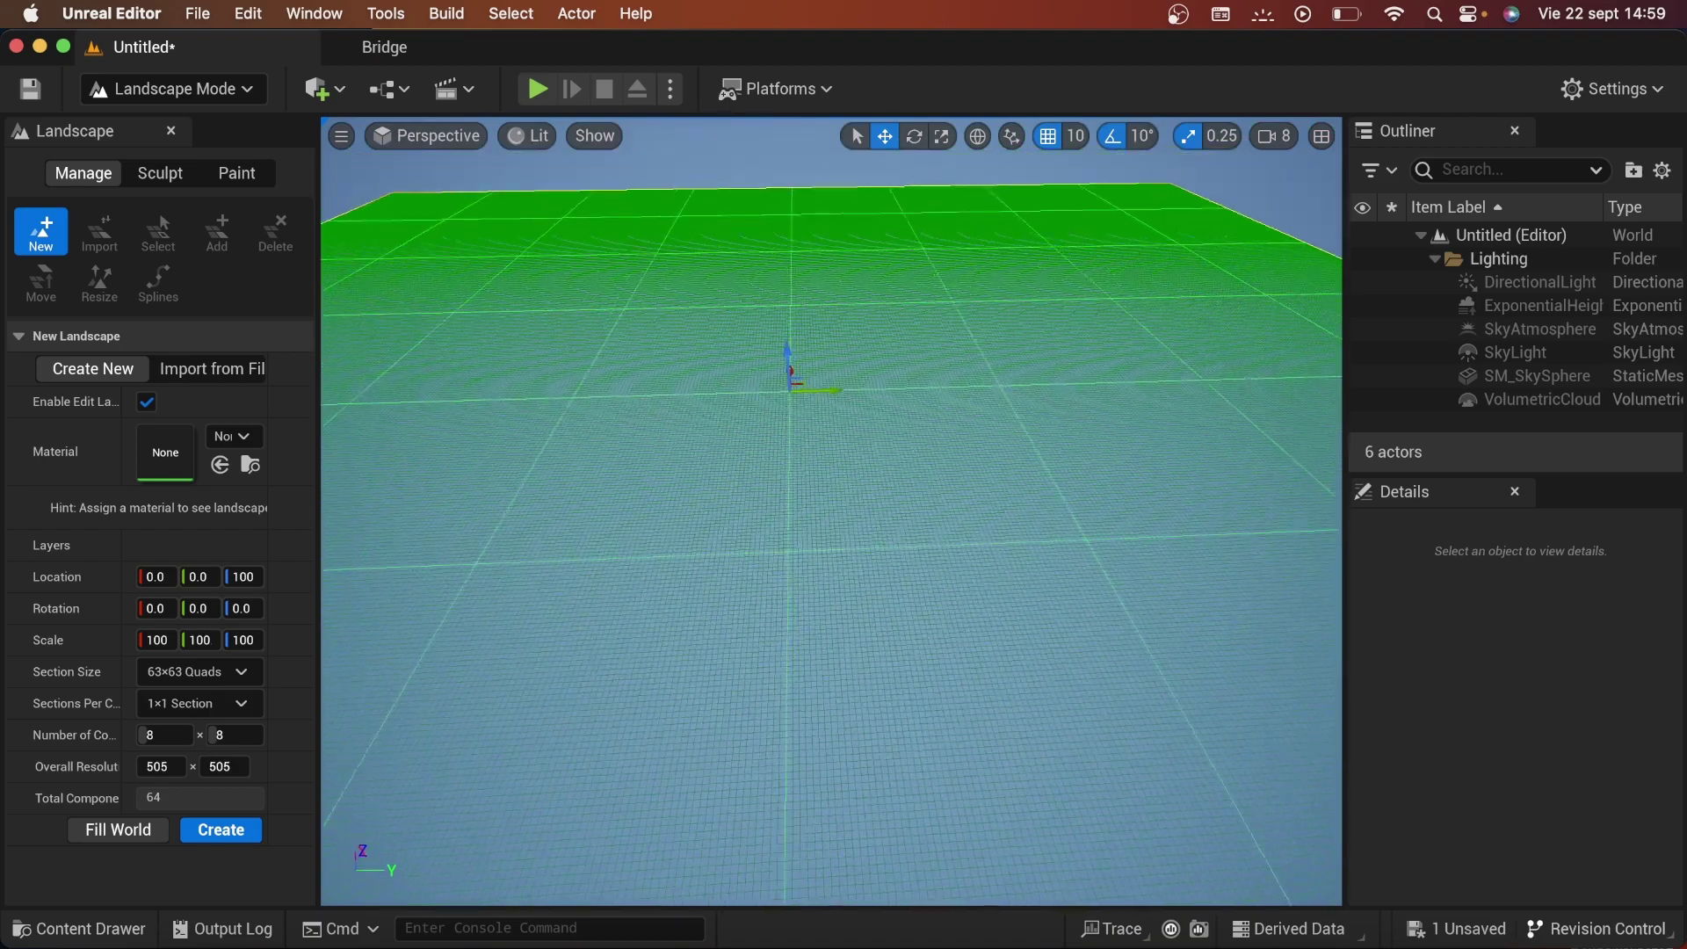
key("s")
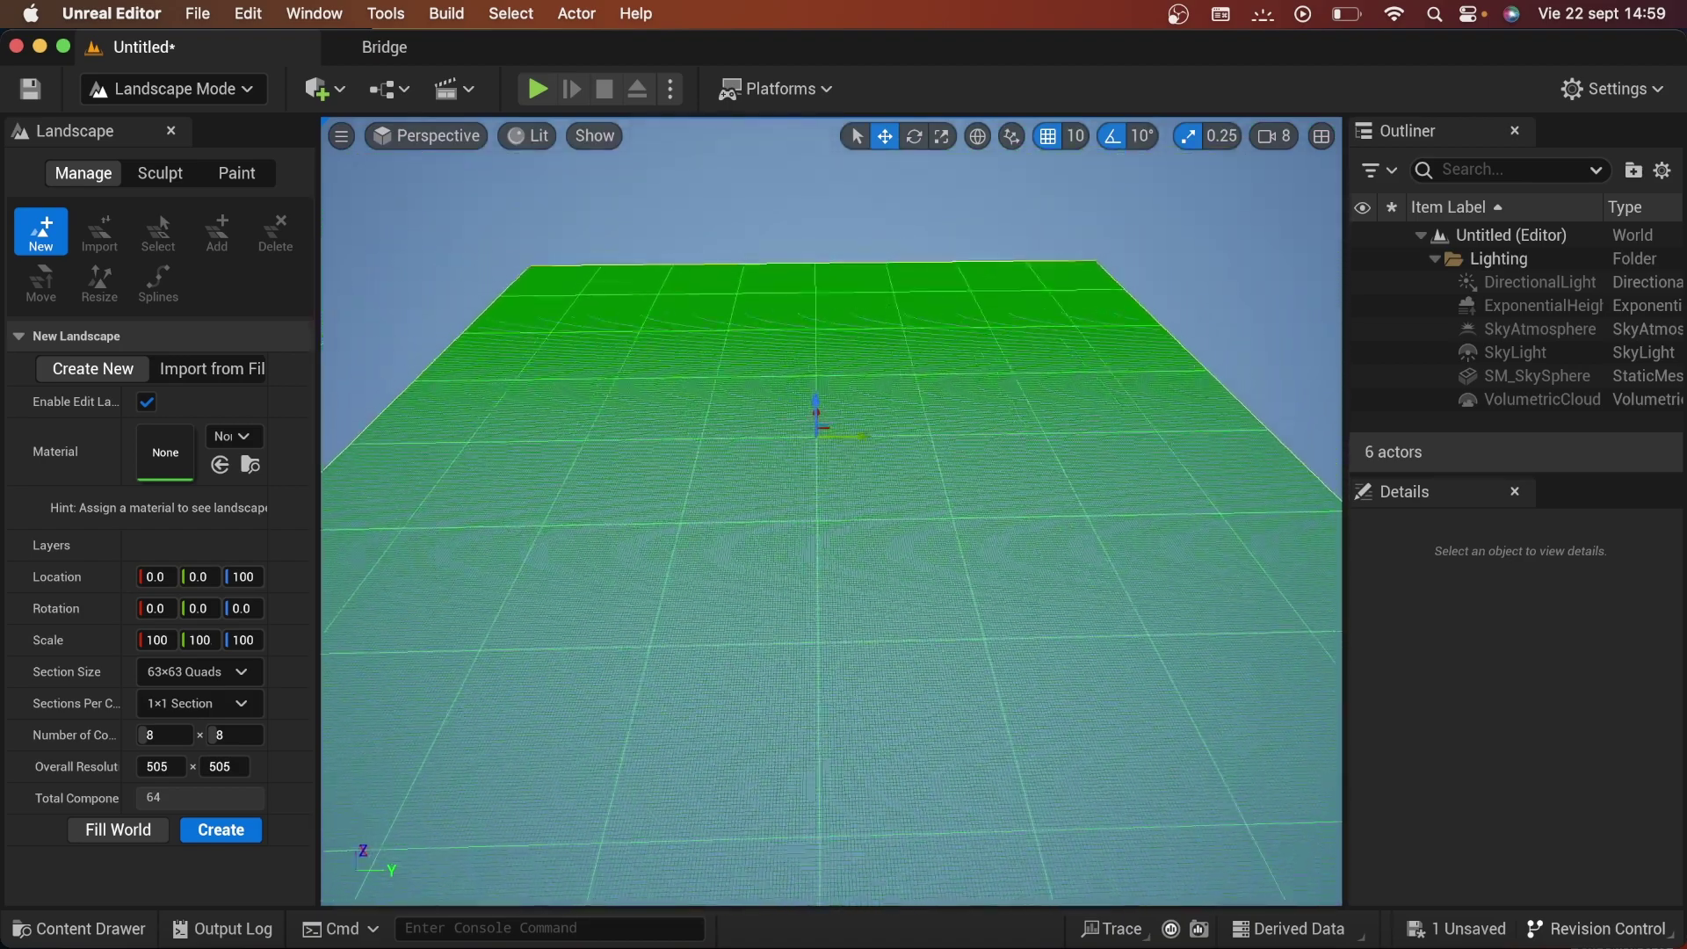
key("s")
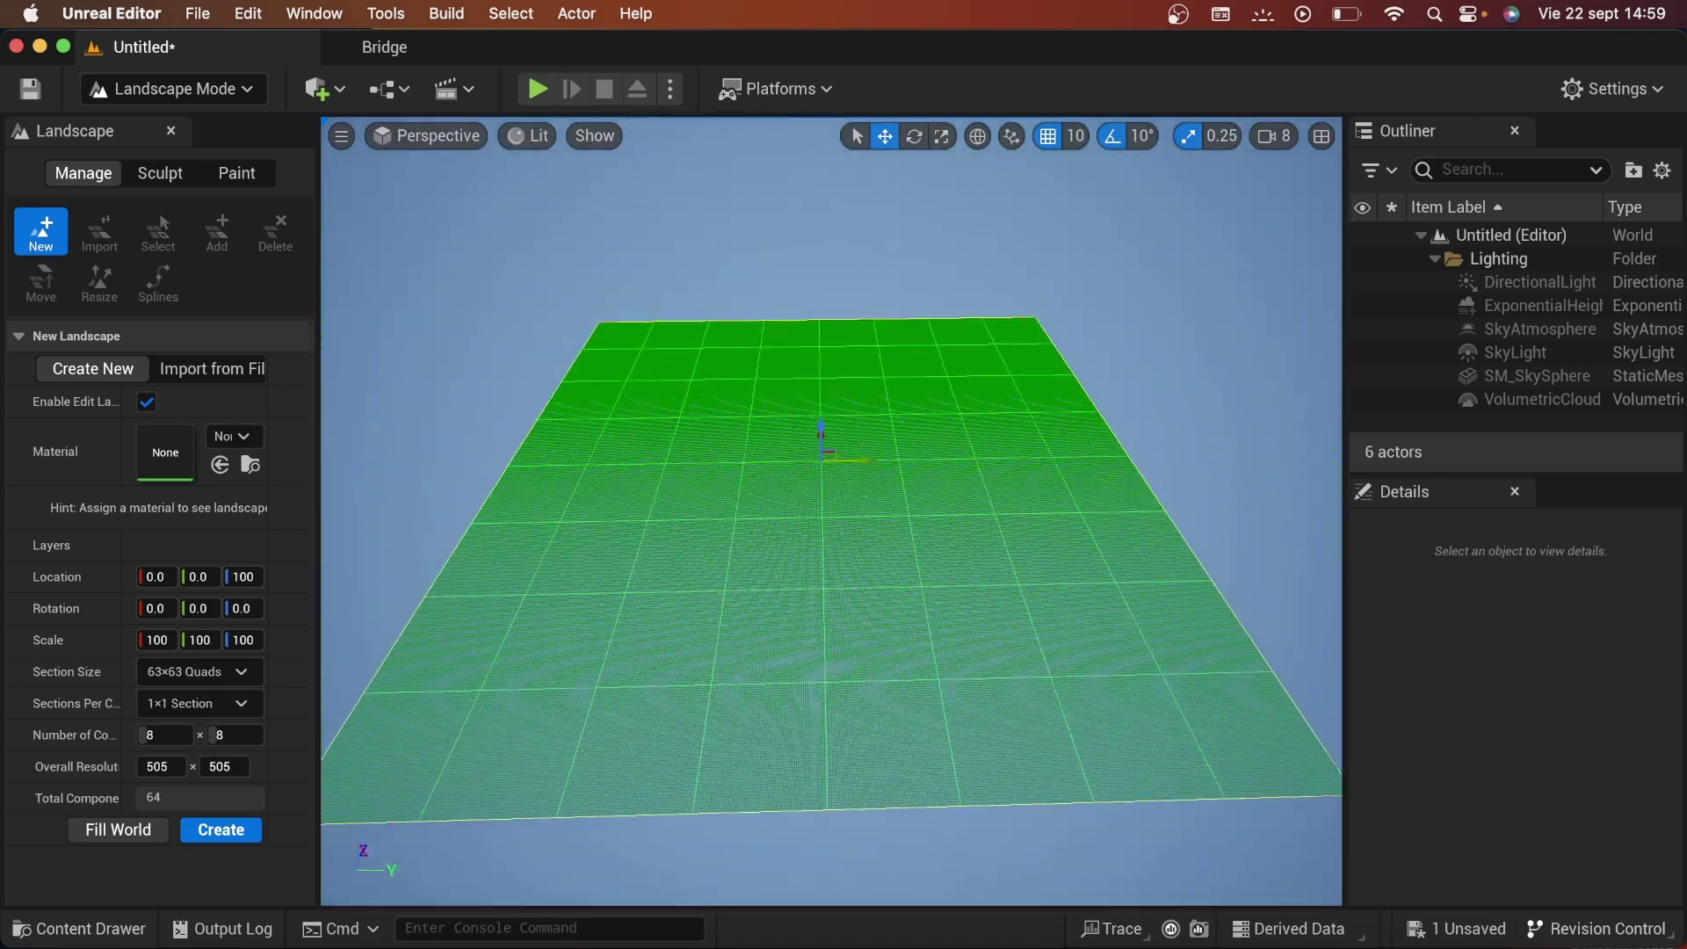
key("s")
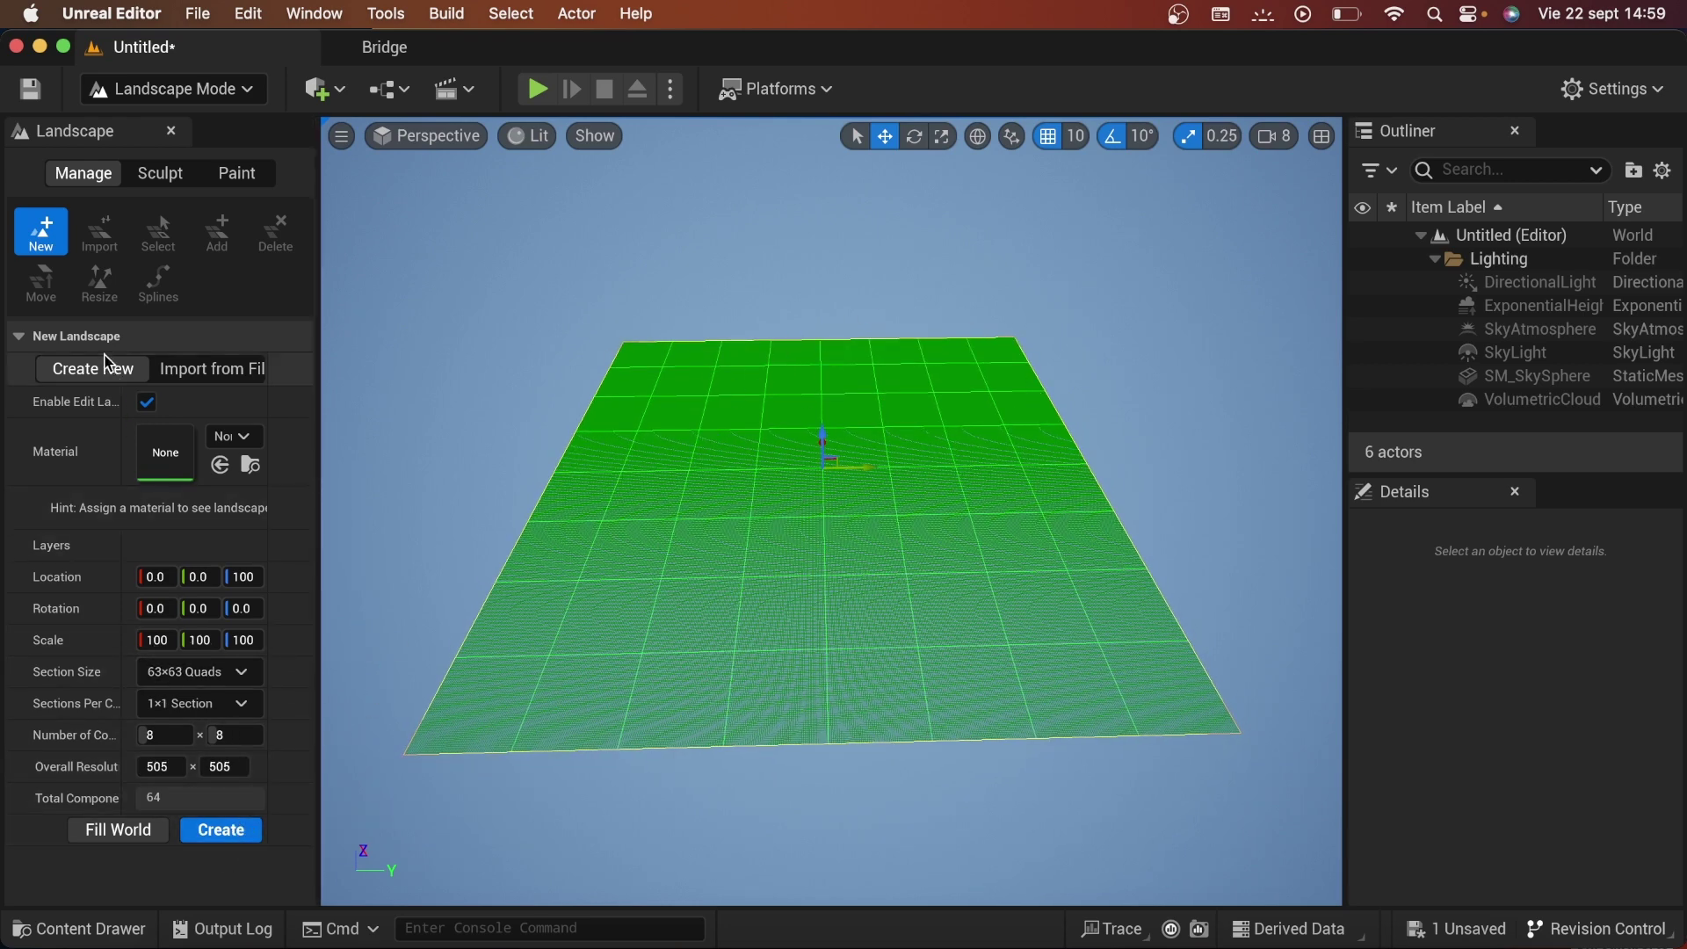
mouse_move(124, 402)
left_mouse_down()
mouse_move(141, 403)
mouse_move(112, 408)
left_mouse_up()
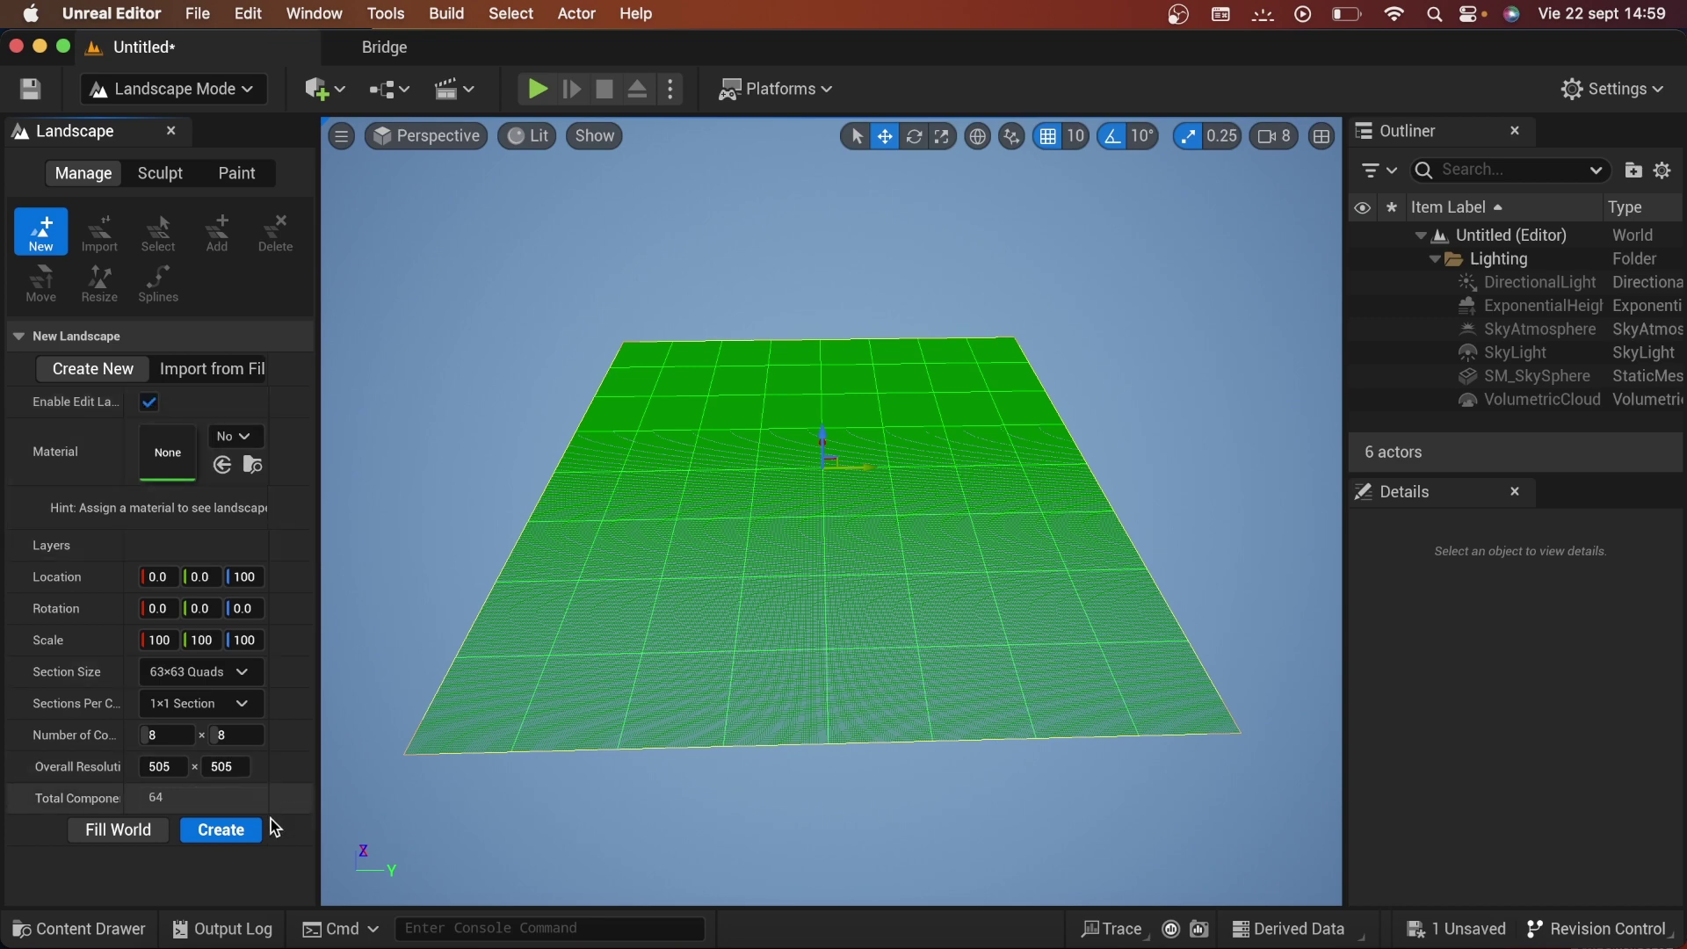
left_click(229, 837)
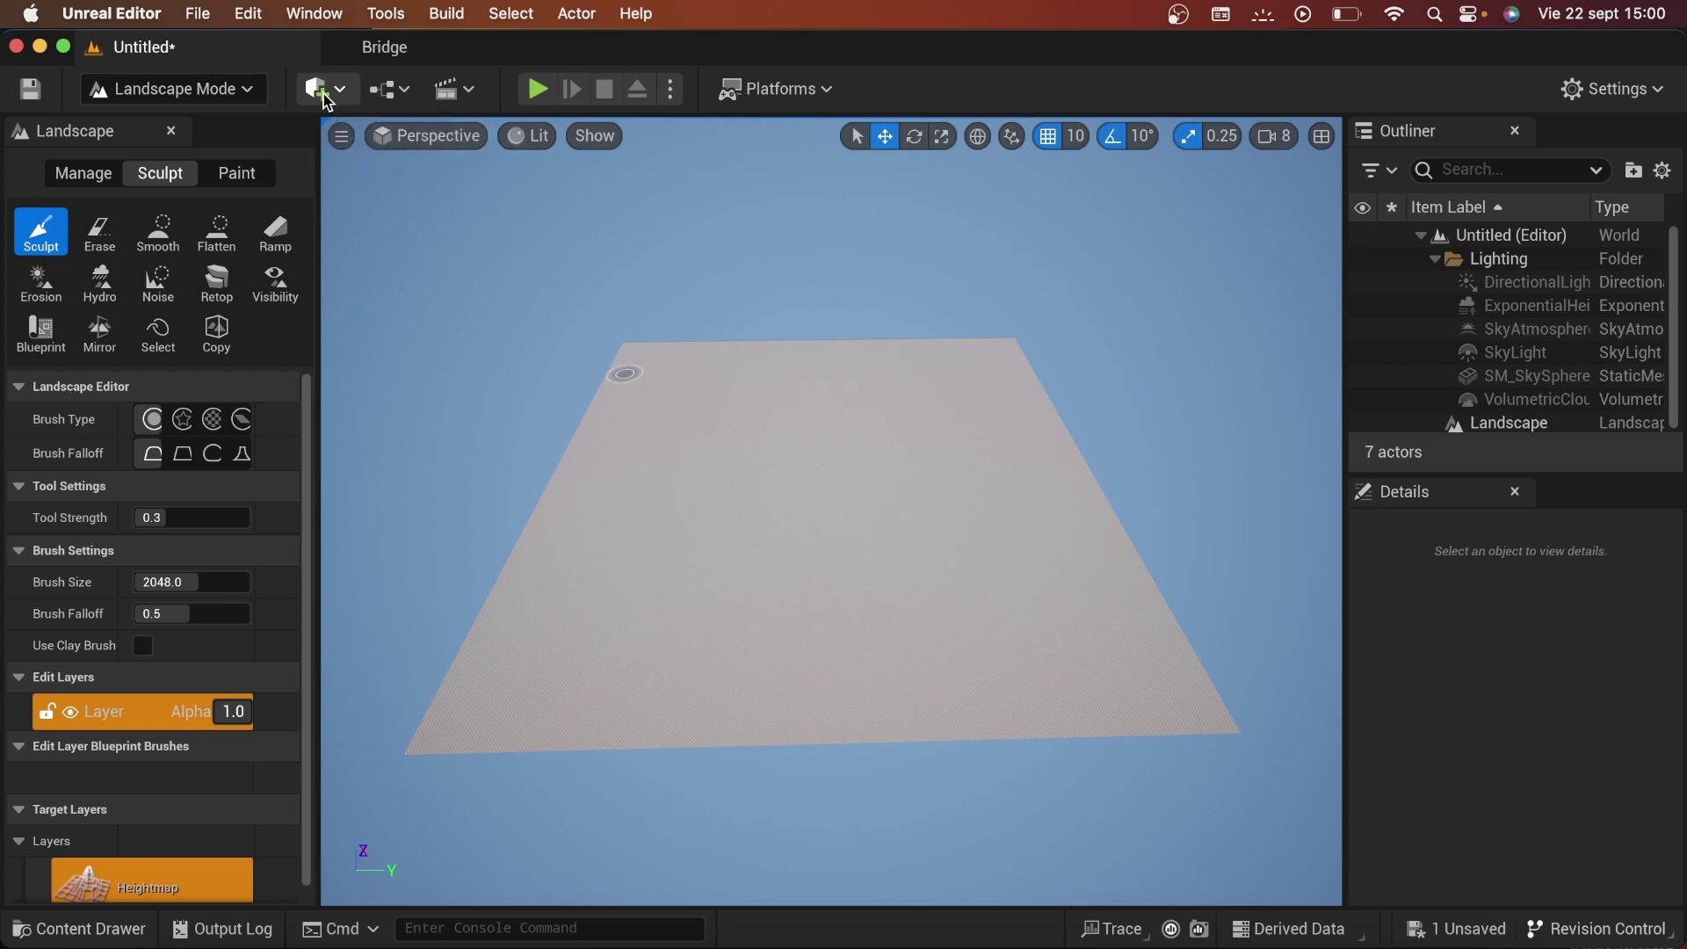
- Search All Classes for 'wat' and drag Water Body Ocean over the landscape centre
left_click(325, 96)
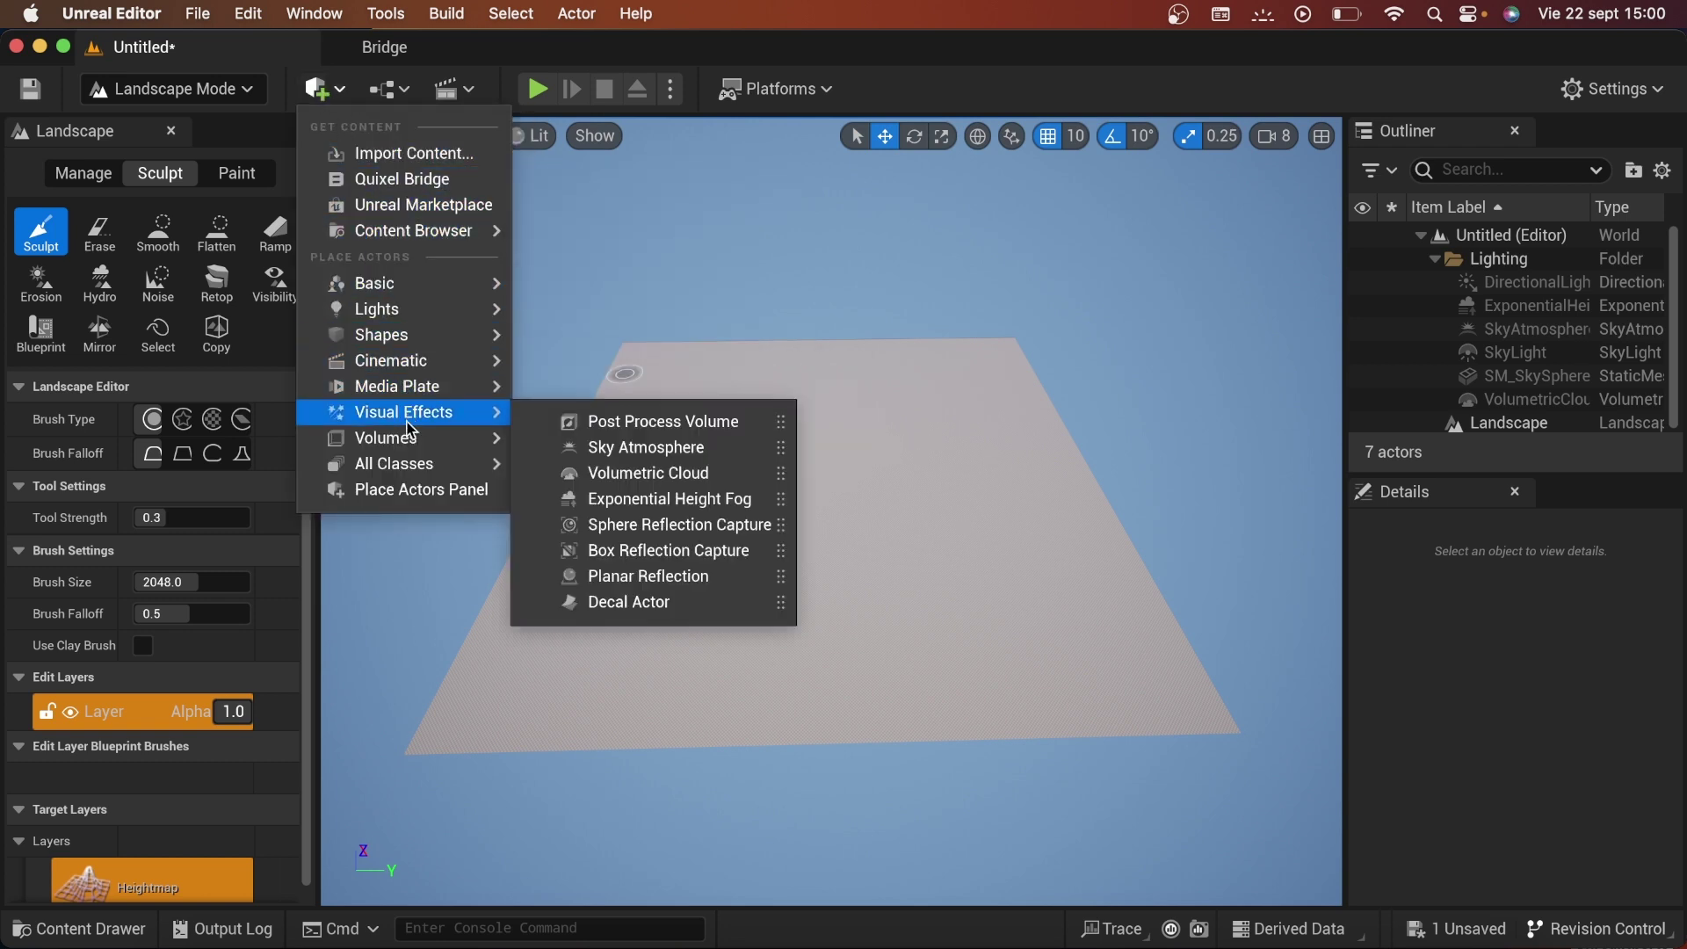
mouse_move(425, 464)
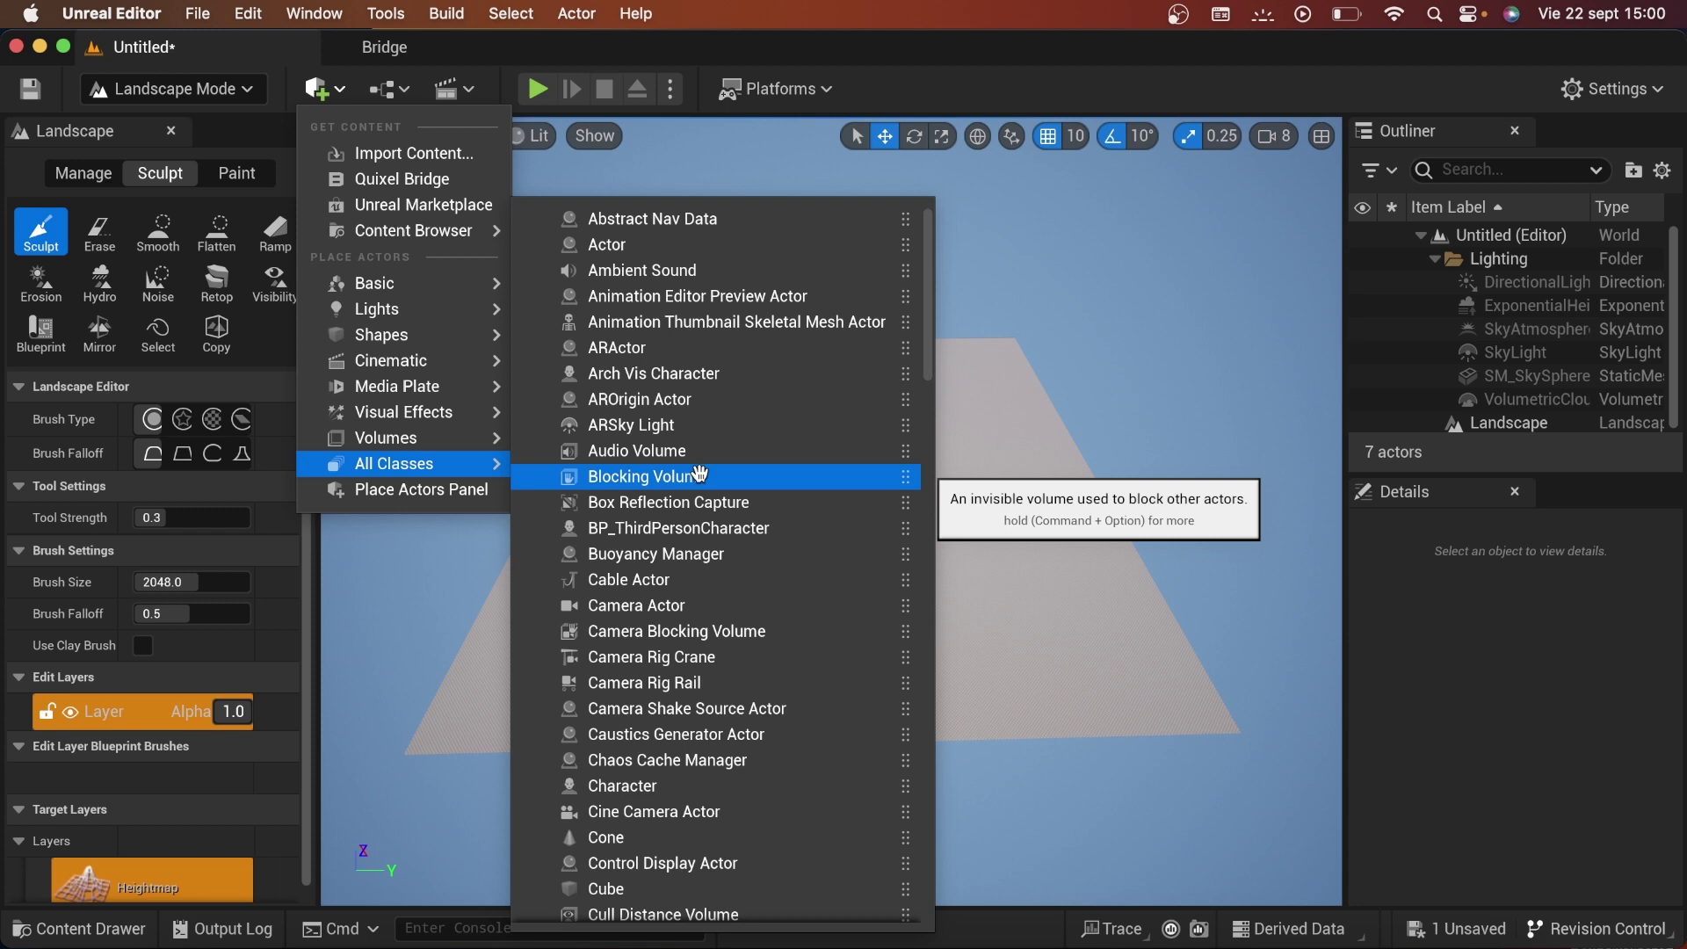
type("wa")
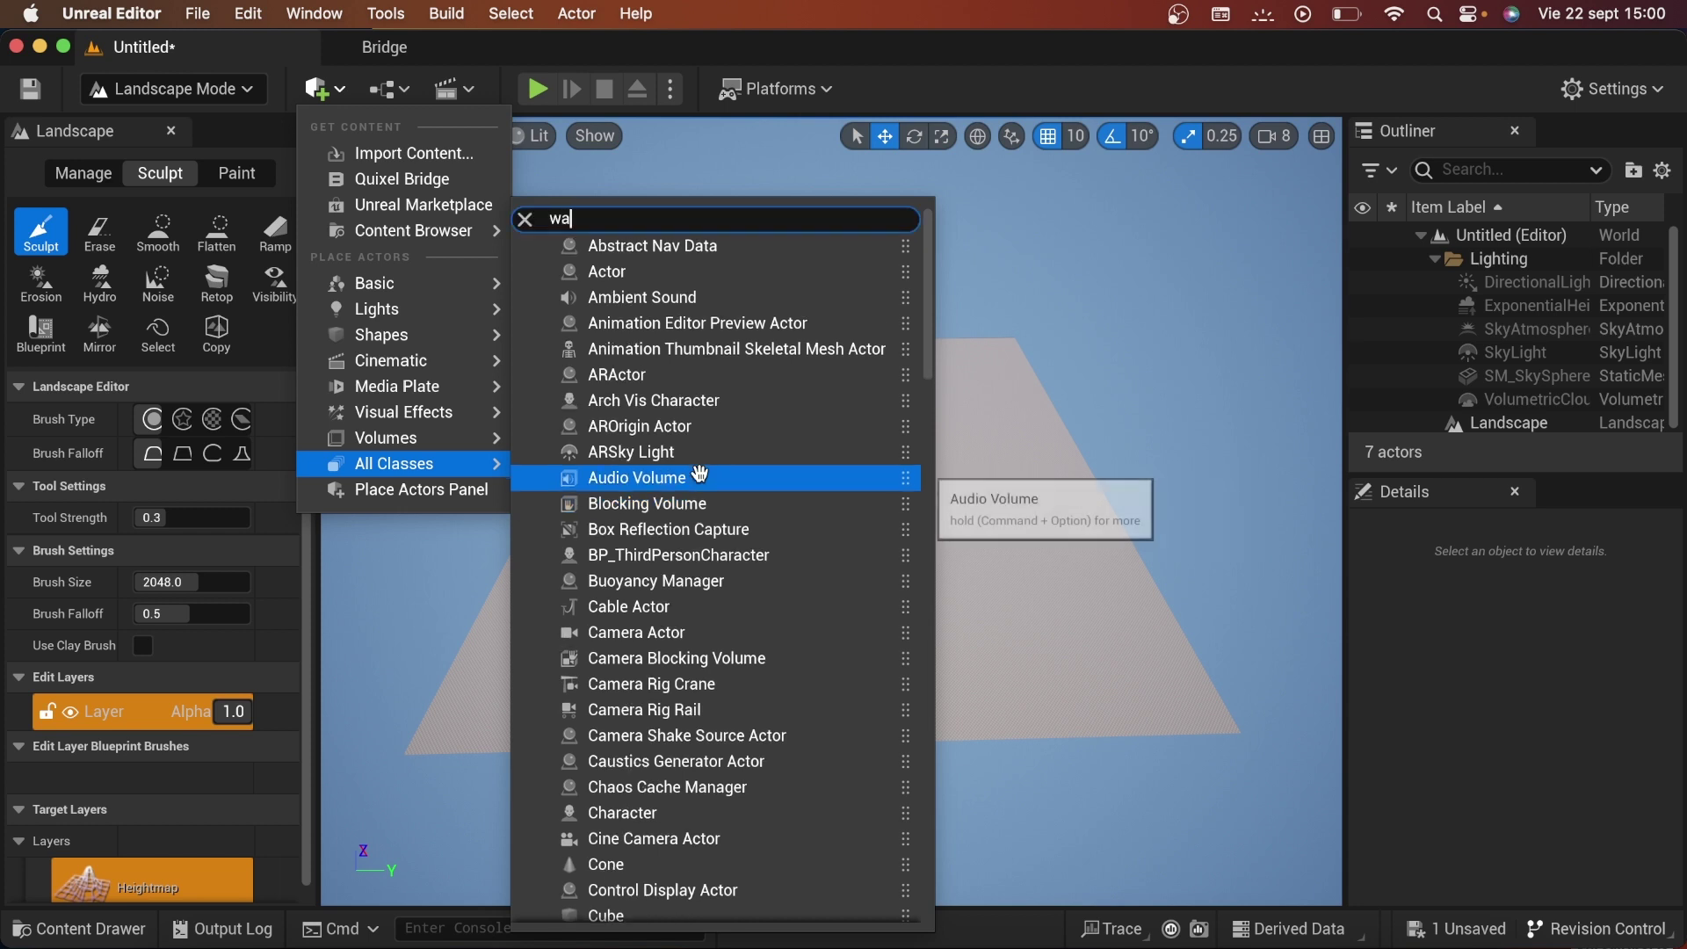
type("t")
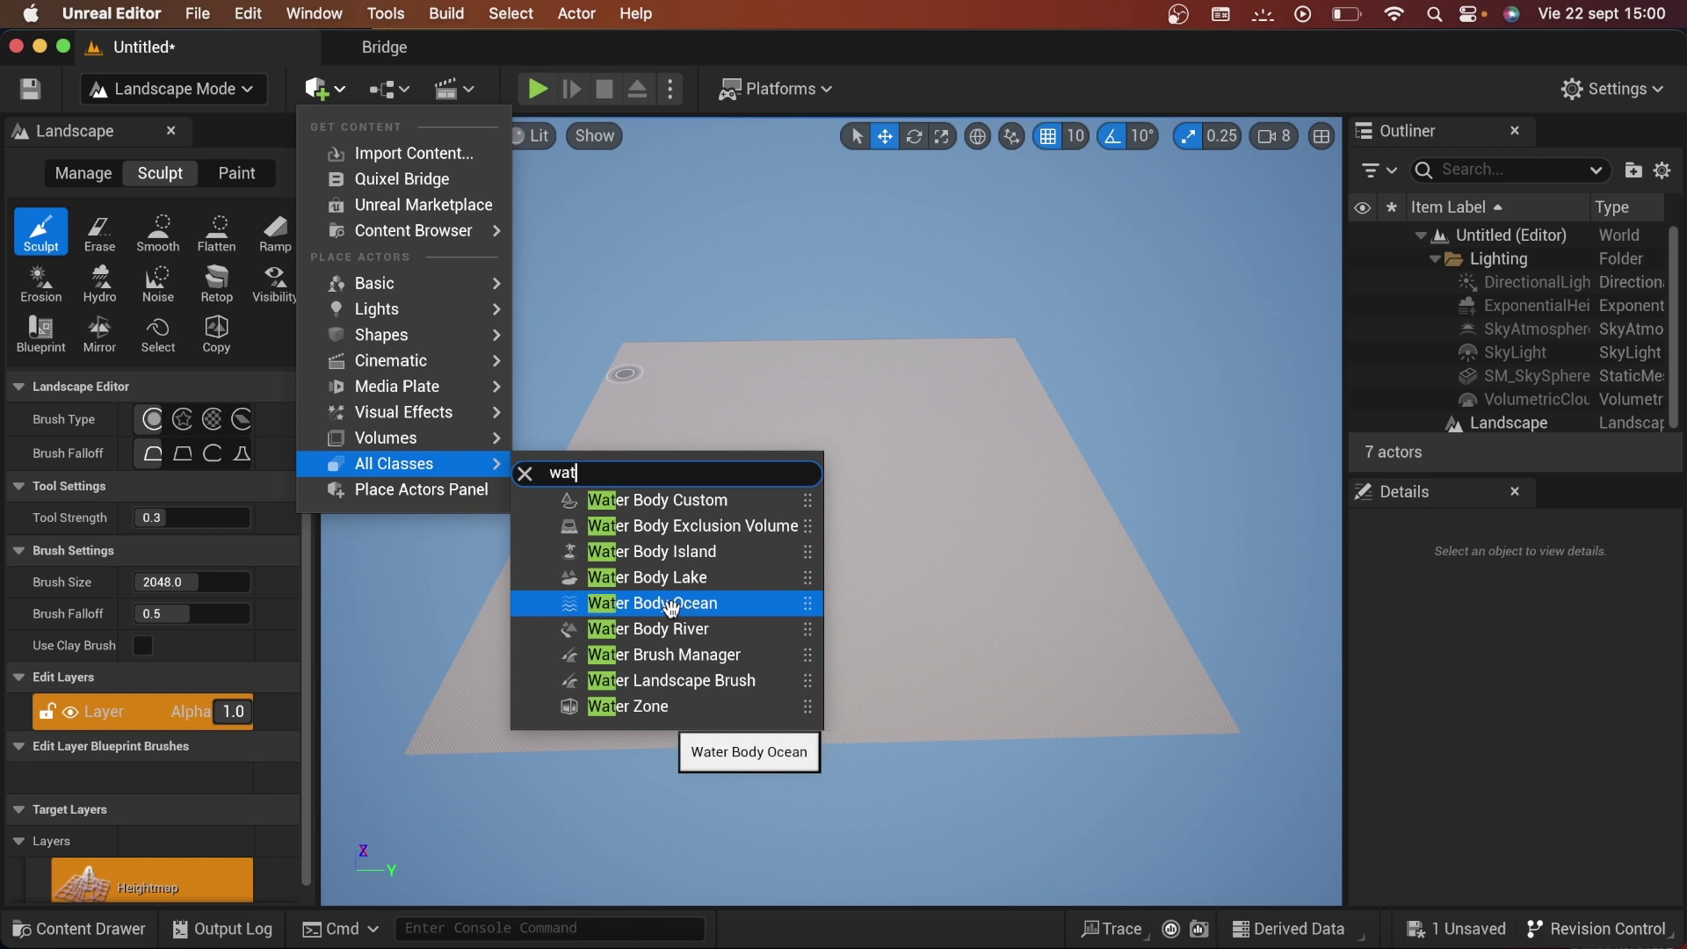
left_click_drag(675, 608, 871, 530)
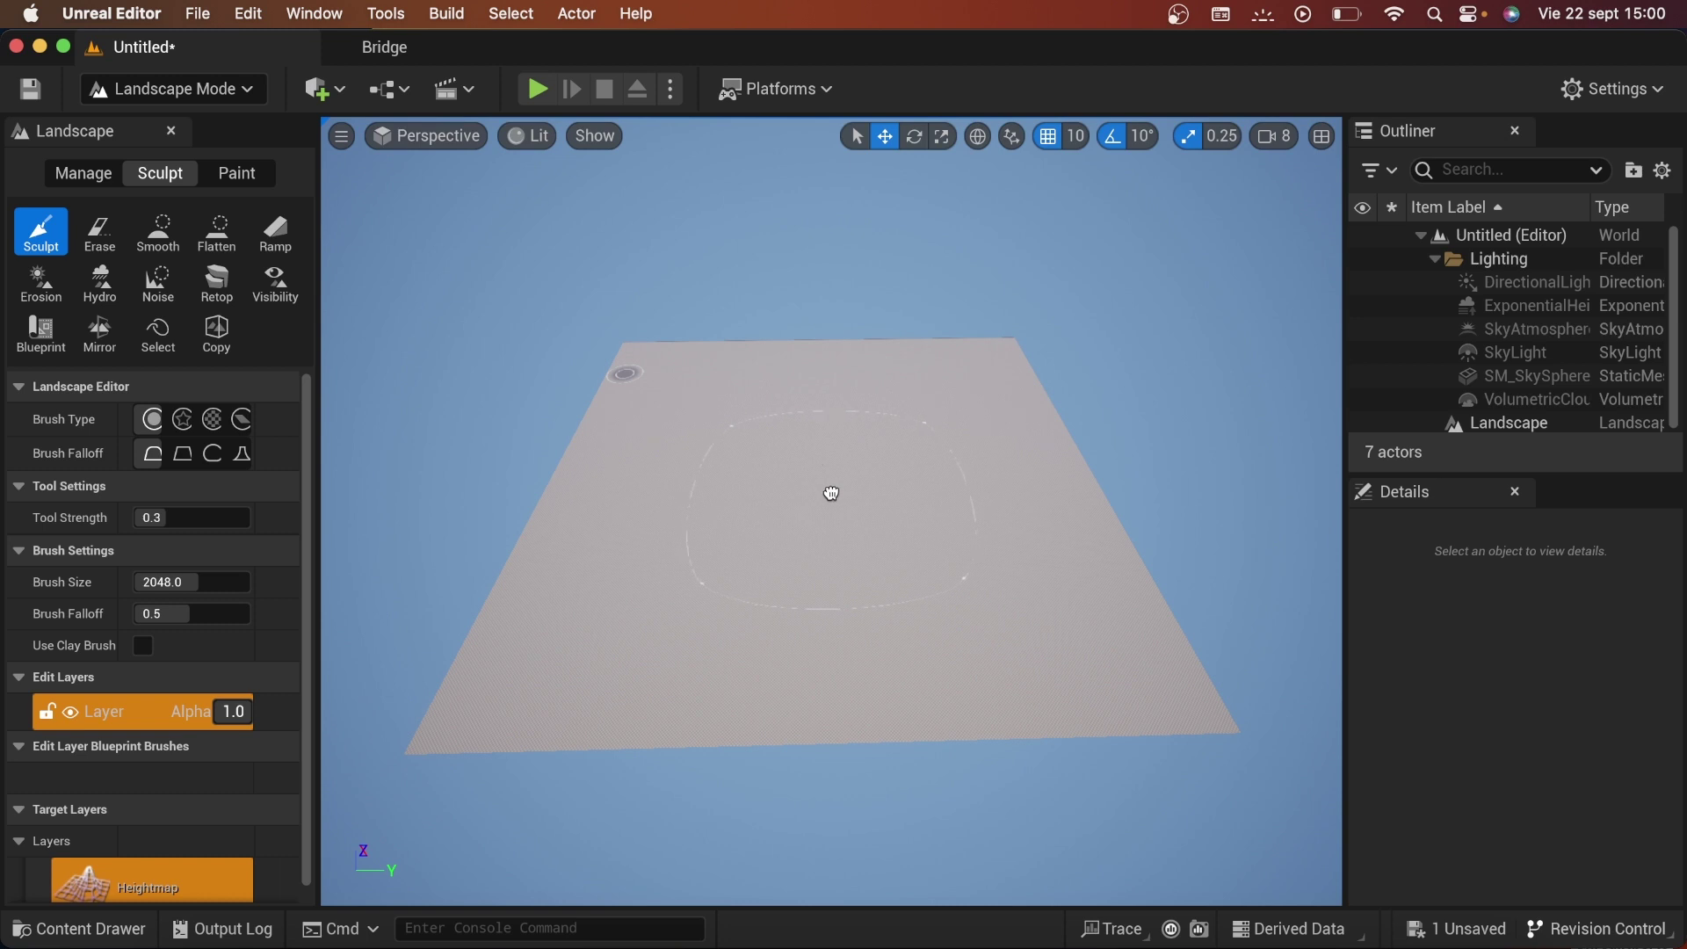
- Drop the Water Body Ocean onto the landscape and return to Selection Mode
left_click_drag(831, 493, 829, 491)
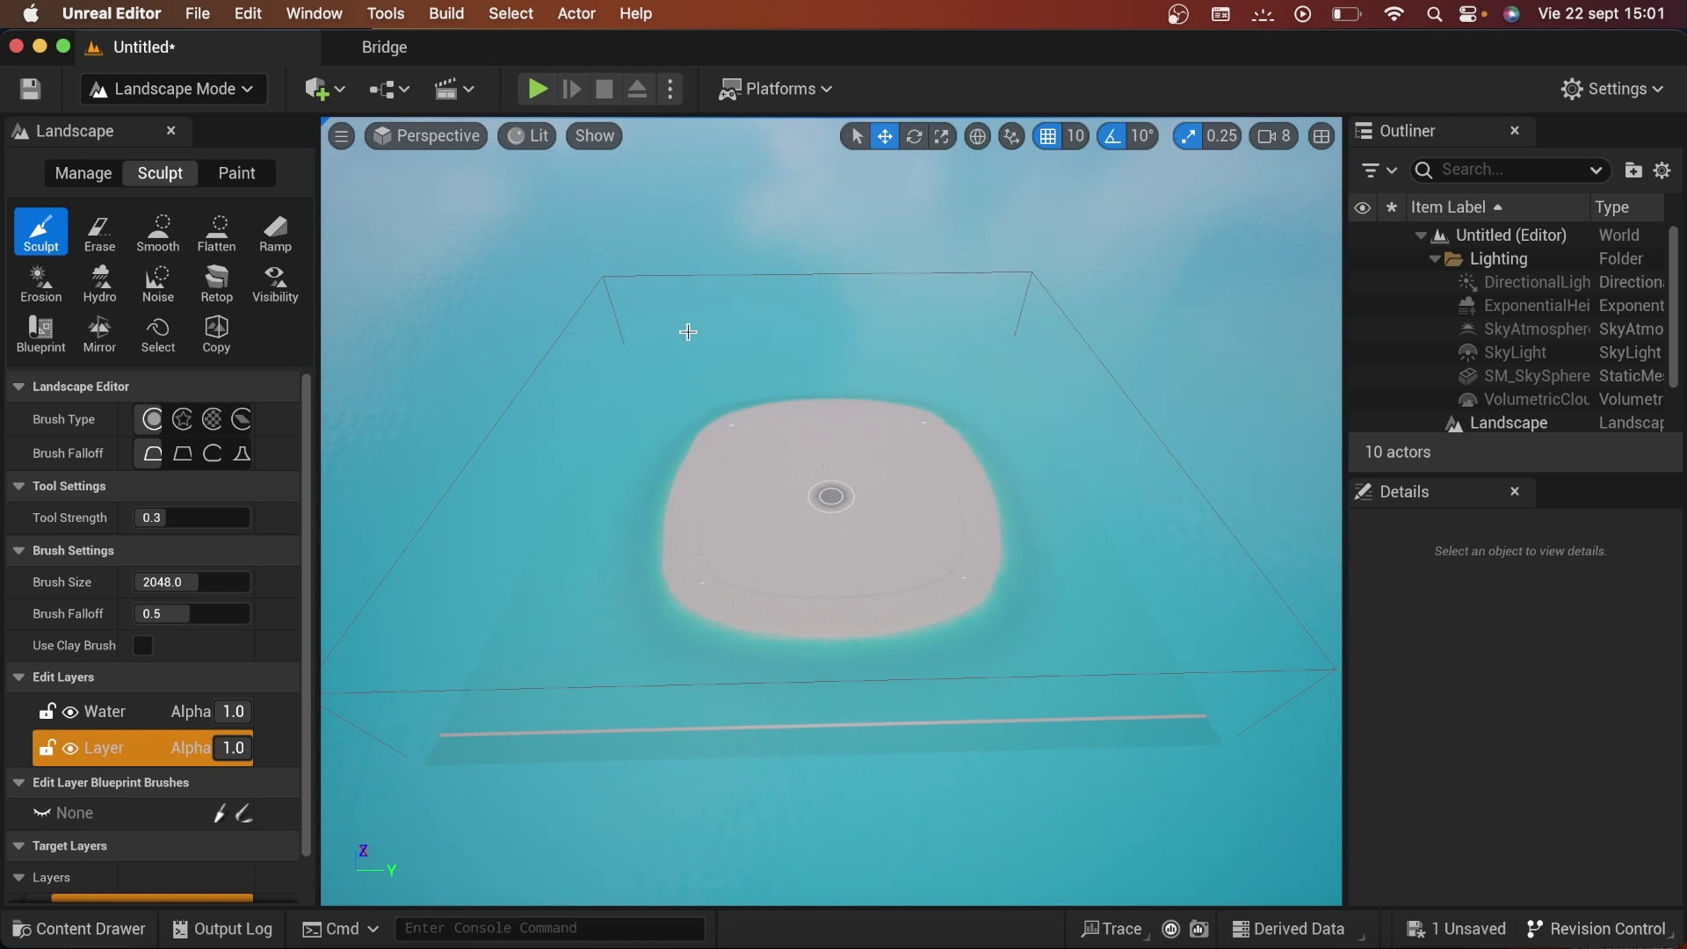
left_click(243, 91)
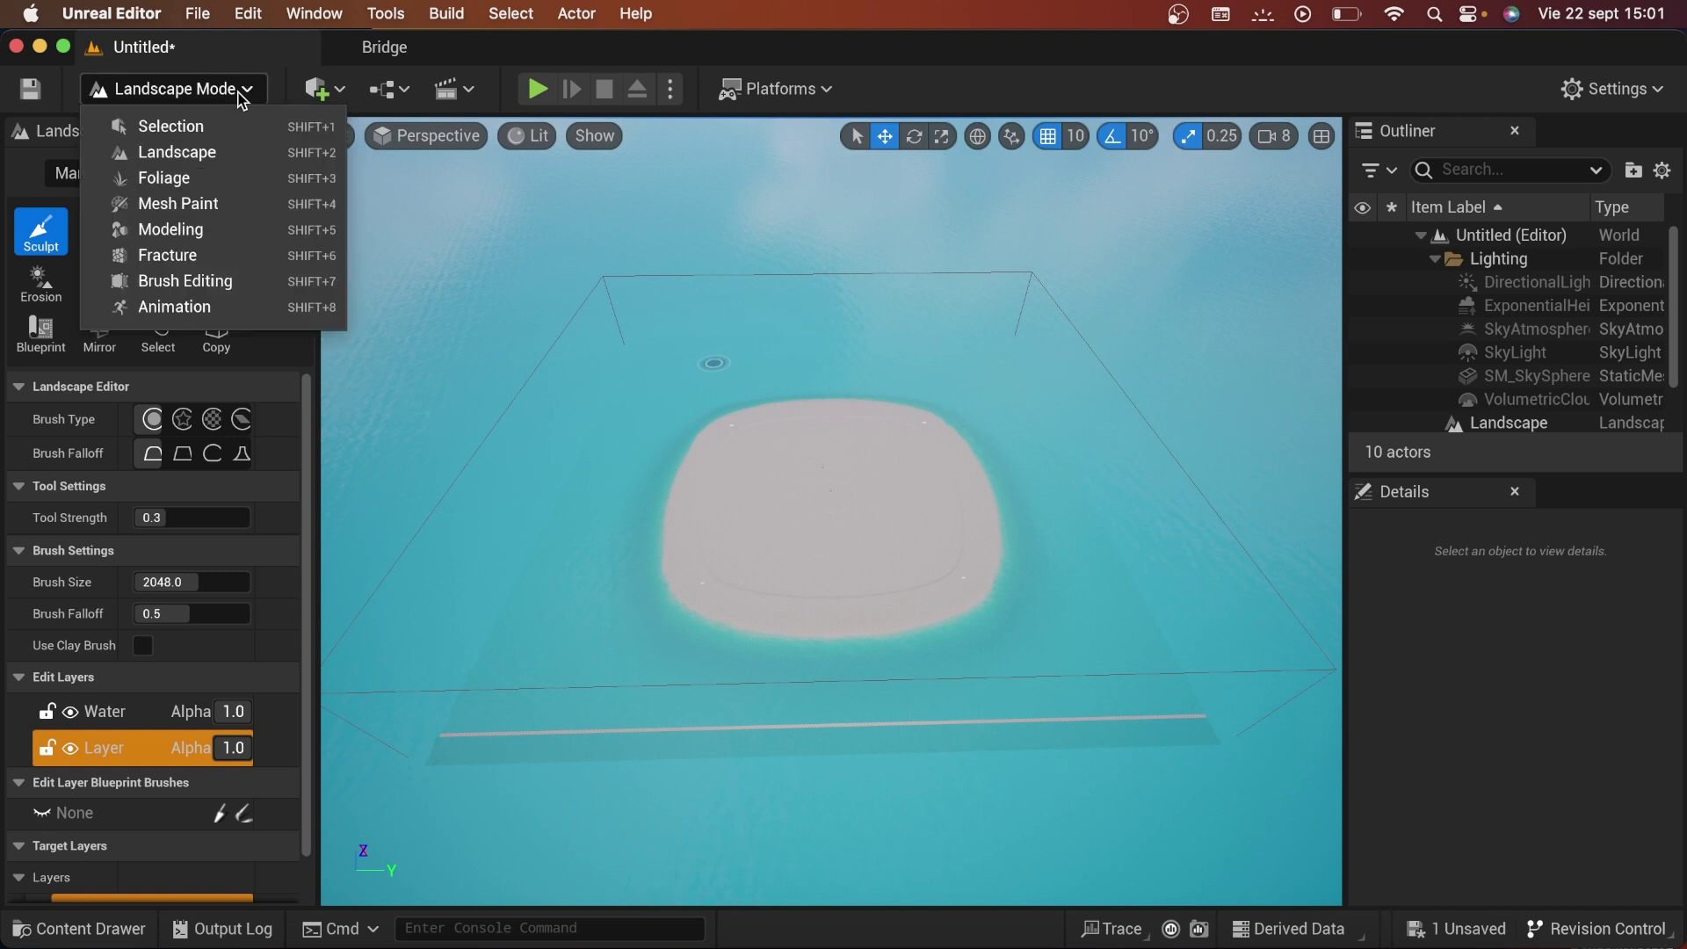
left_click(162, 129)
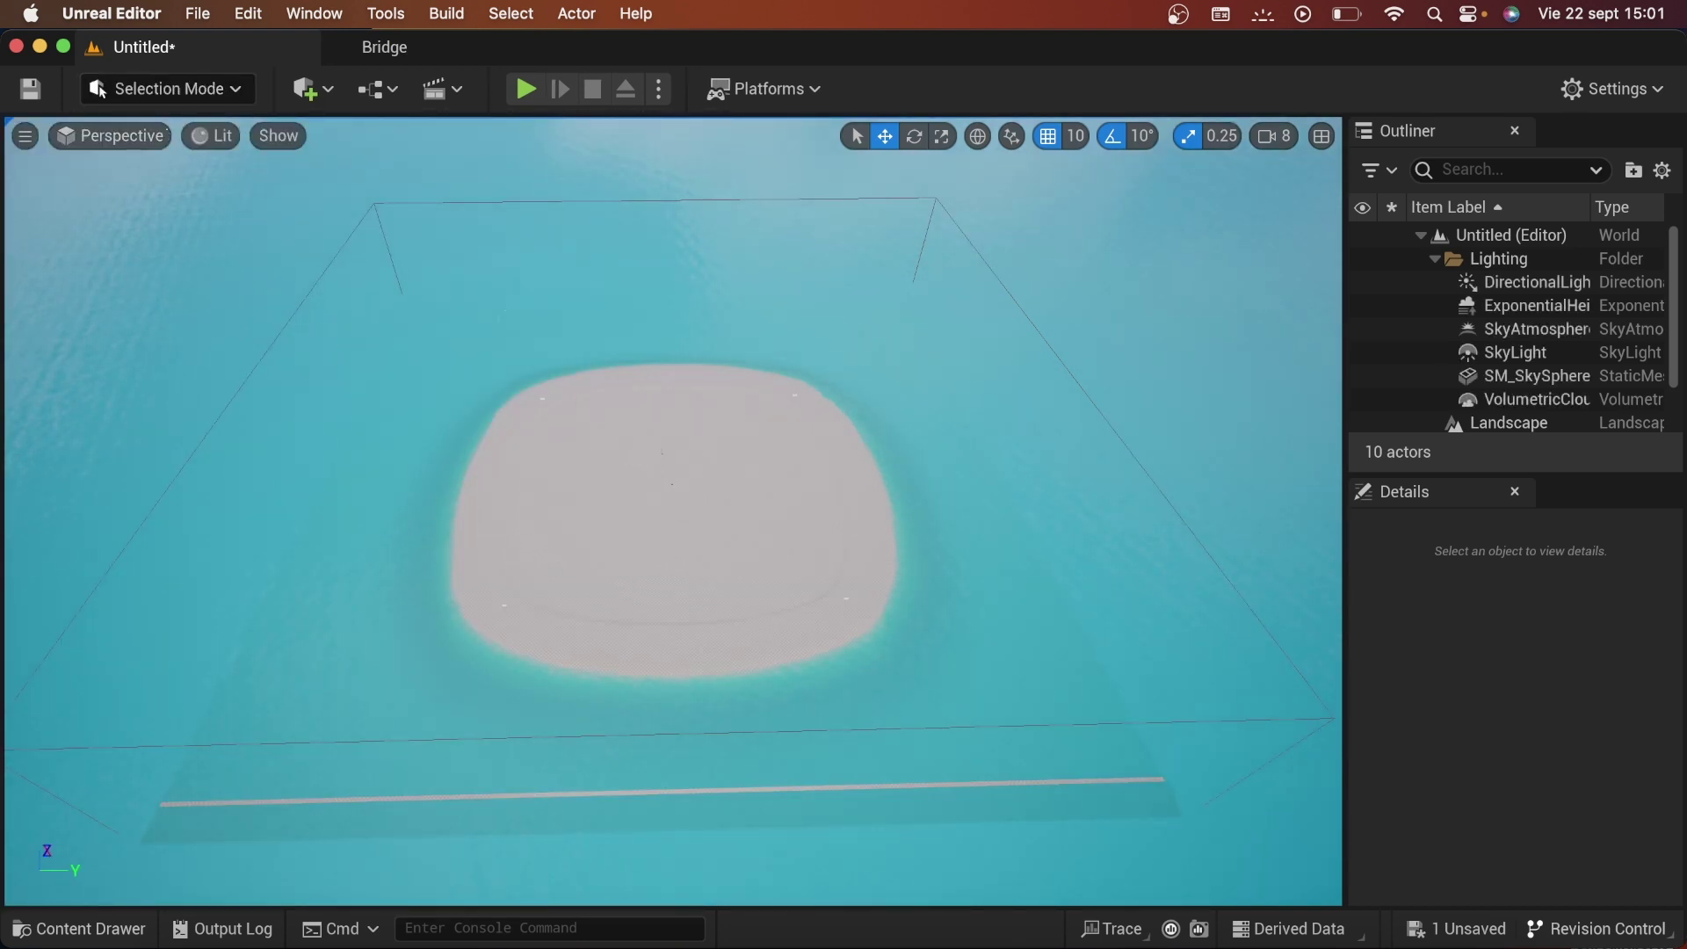
- Orbit the view under and around the water to inspect the beach and sea
mouse_move(672, 484)
left_mouse_down()
mouse_move(687, 379)
mouse_move(667, 219)
mouse_move(615, 220)
mouse_move(641, 176)
mouse_move(527, 184)
mouse_move(527, 229)
mouse_move(527, 202)
left_mouse_up()
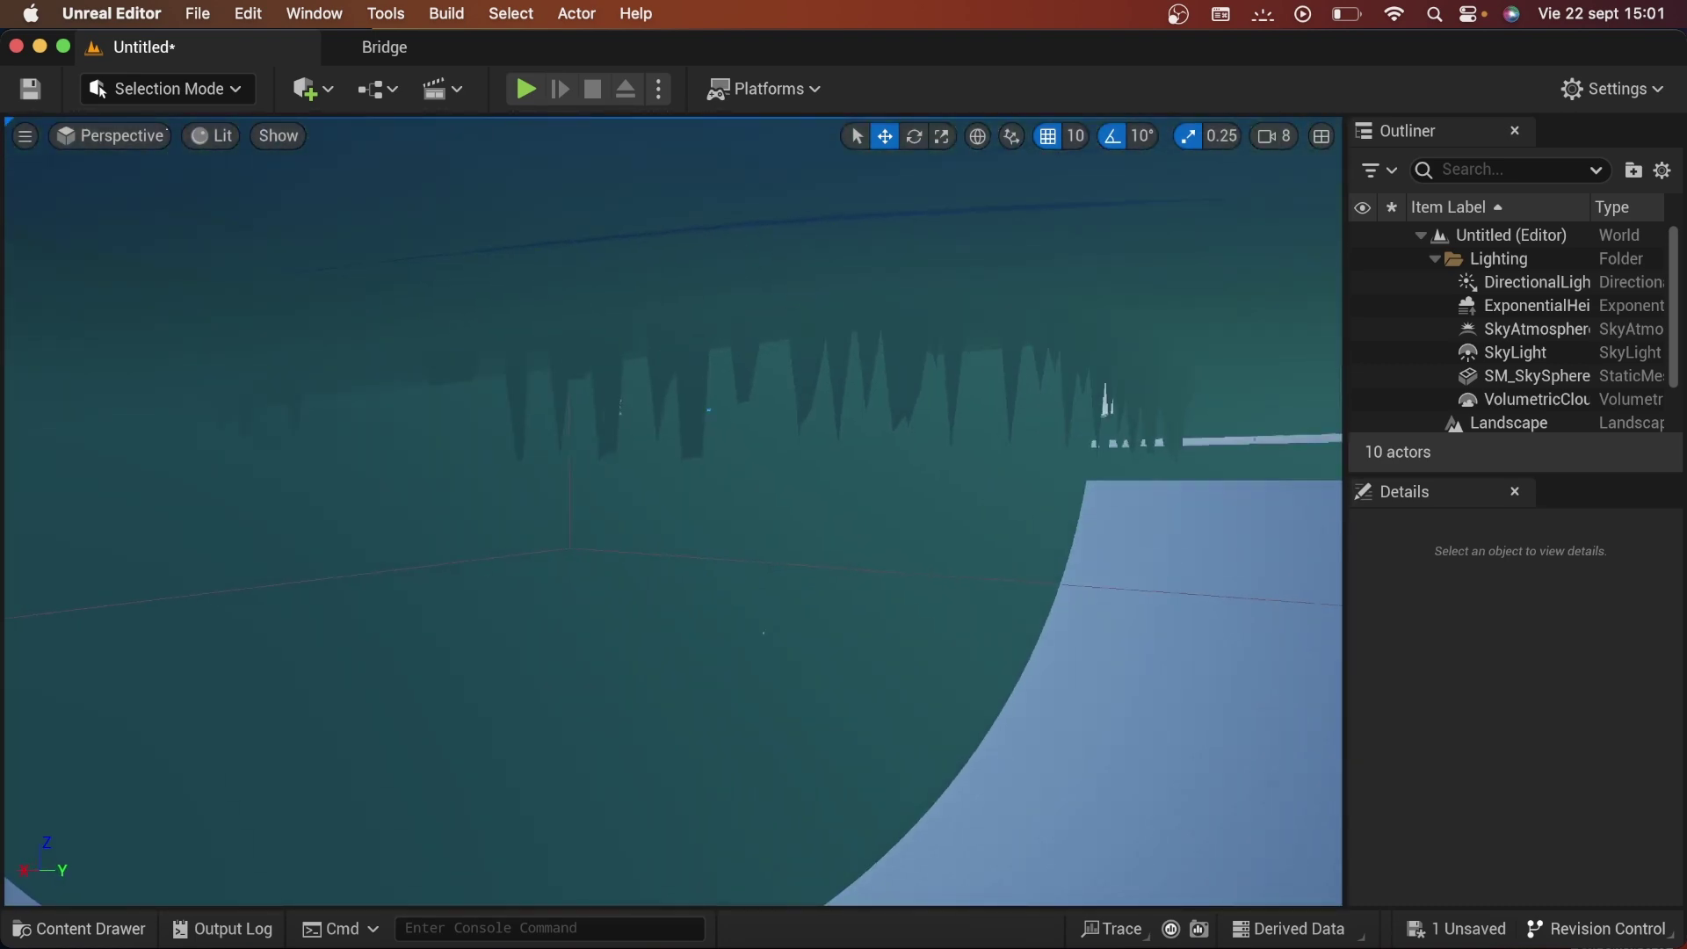
mouse_move(527, 202)
left_mouse_down()
mouse_move(563, 202)
mouse_move(563, 175)
mouse_move(527, 229)
mouse_move(563, 228)
left_mouse_up()
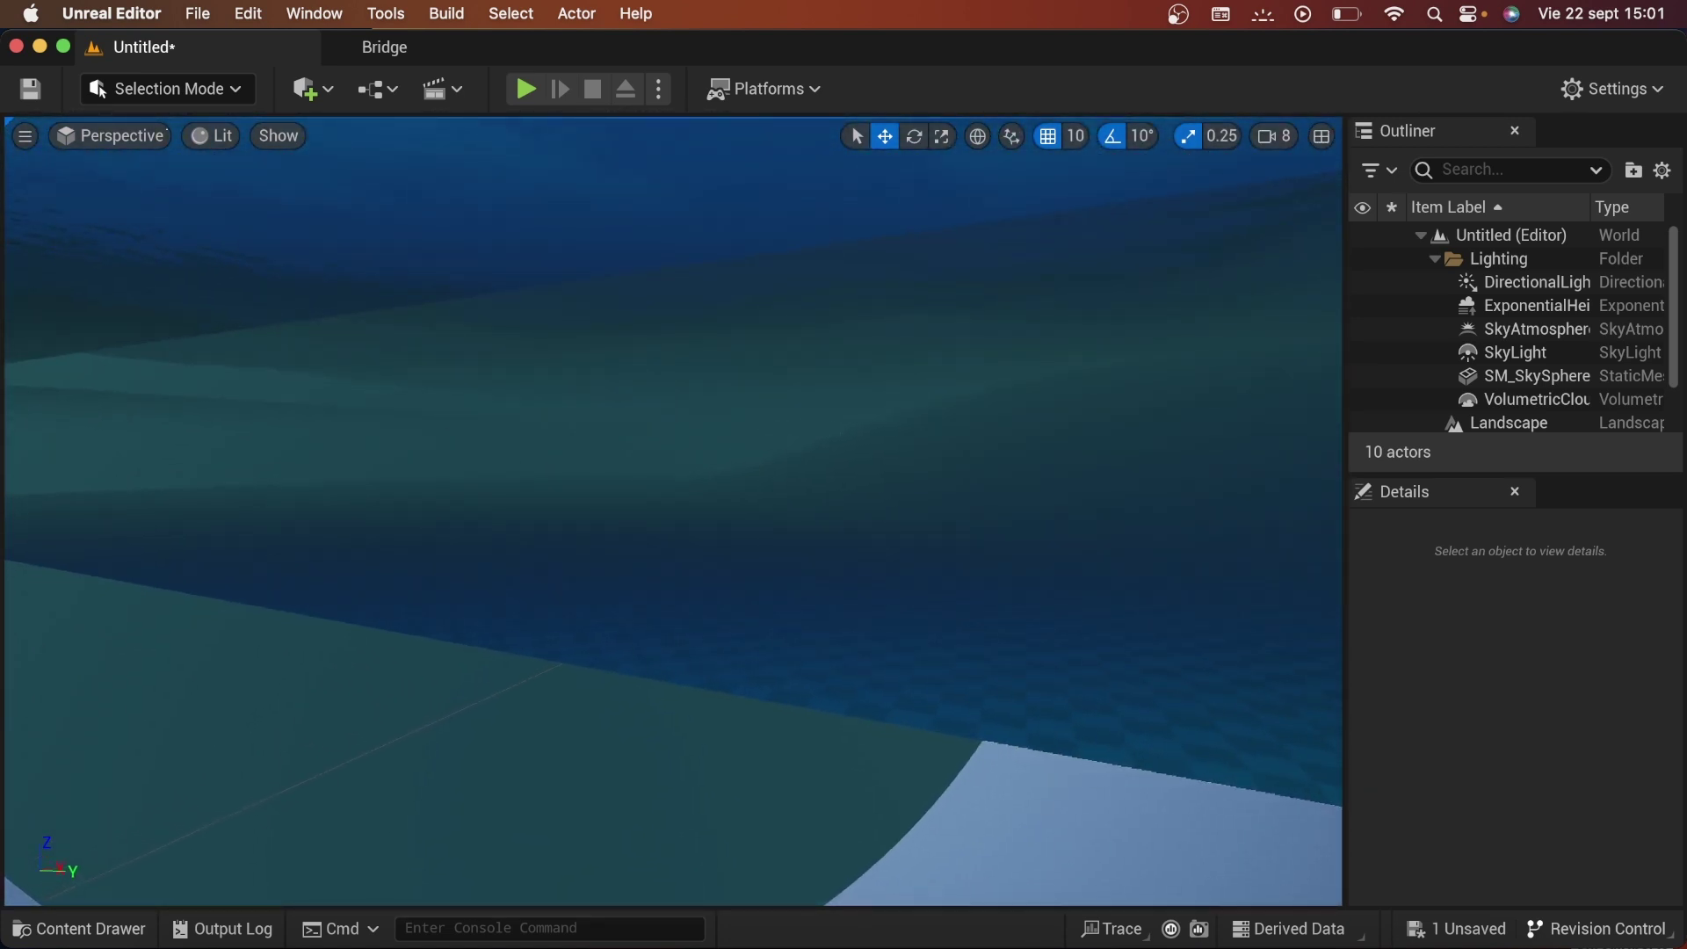
mouse_move(562, 202)
left_mouse_down()
mouse_move(527, 176)
mouse_move(563, 176)
mouse_move(562, 149)
left_mouse_up()
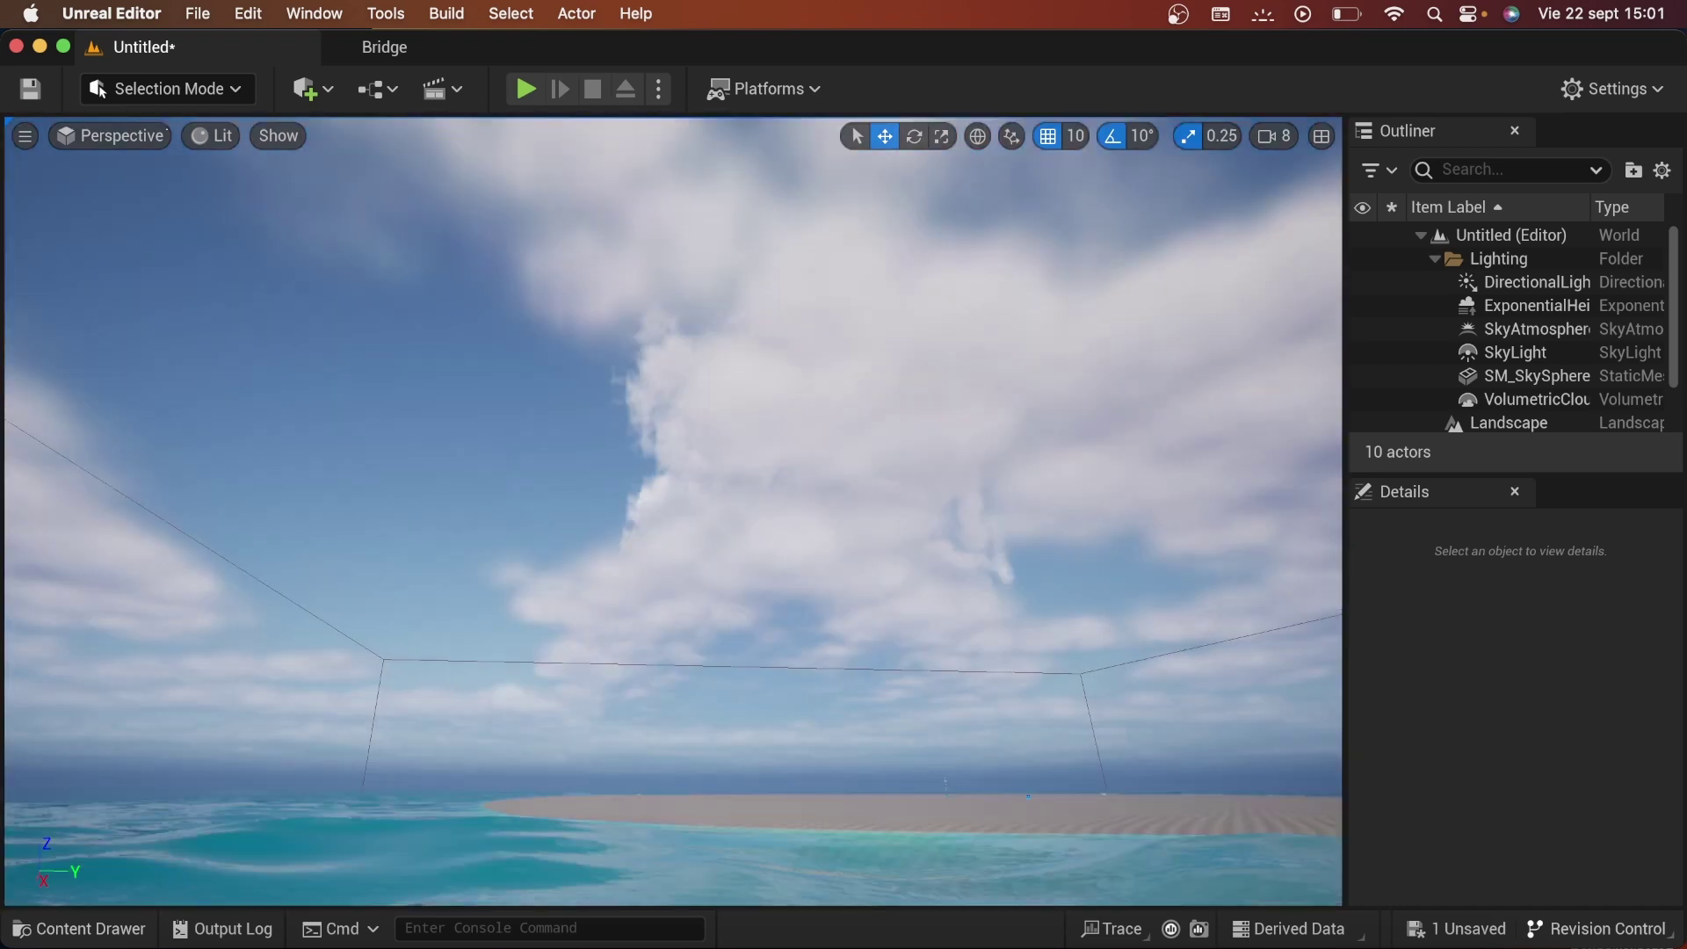
mouse_move(562, 149)
right_mouse_down()
mouse_move(562, 228)
mouse_move(475, 211)
mouse_move(474, 176)
mouse_move(475, 202)
right_mouse_up()
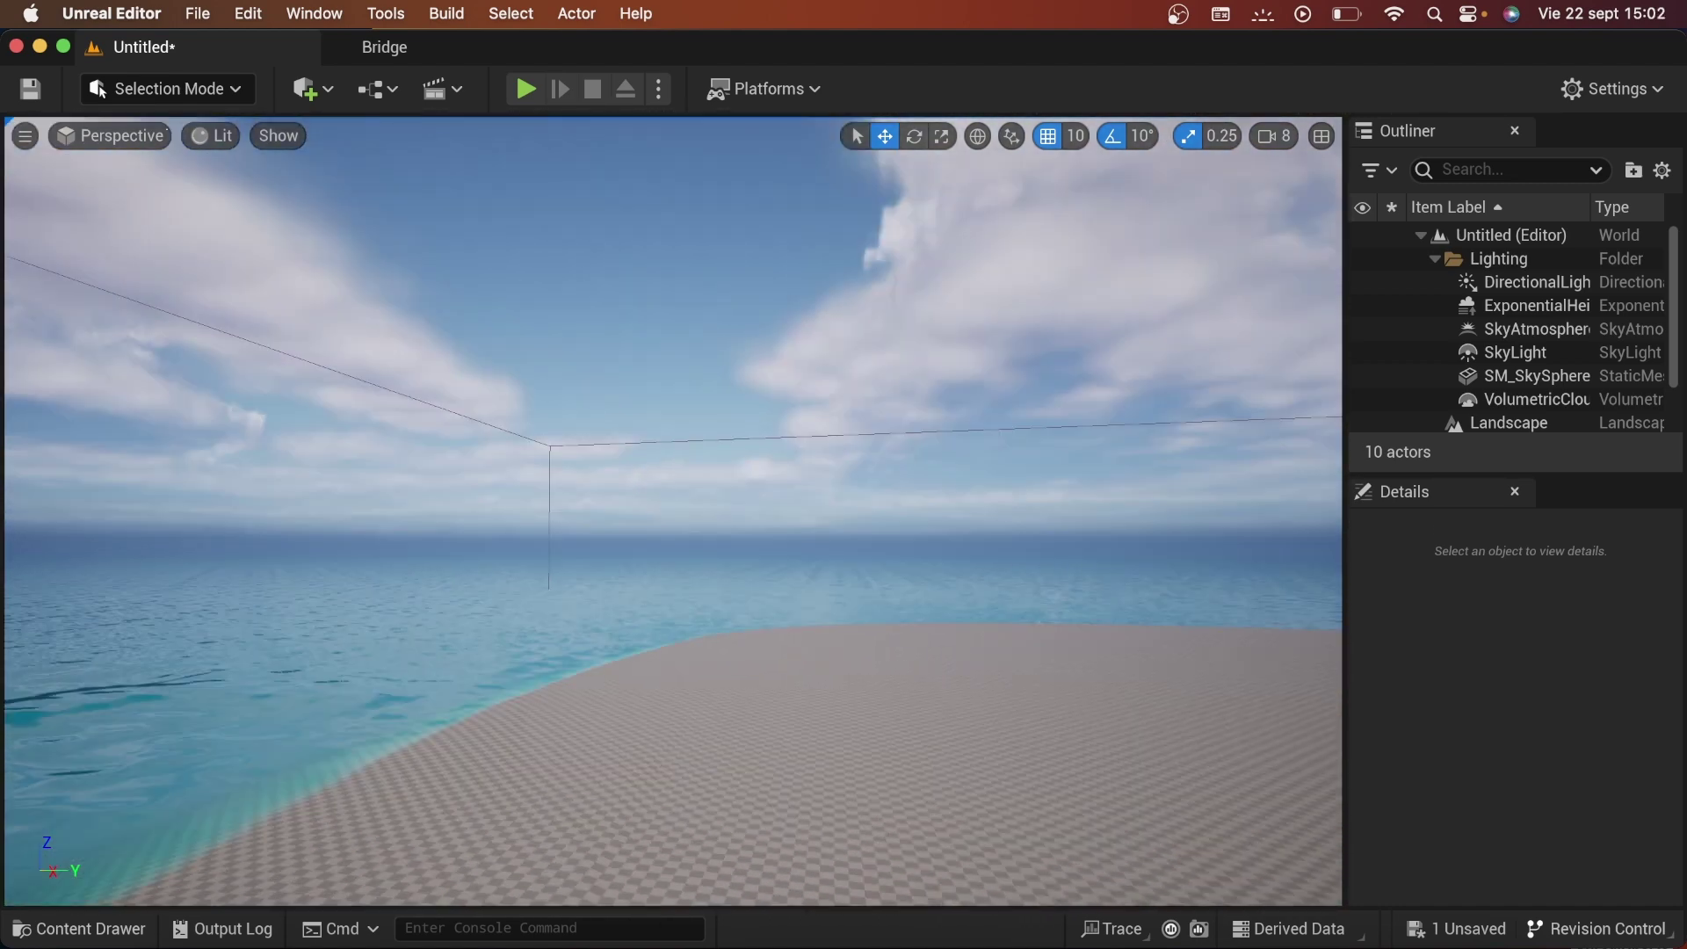
right_click_drag(475, 202, 475, 290)
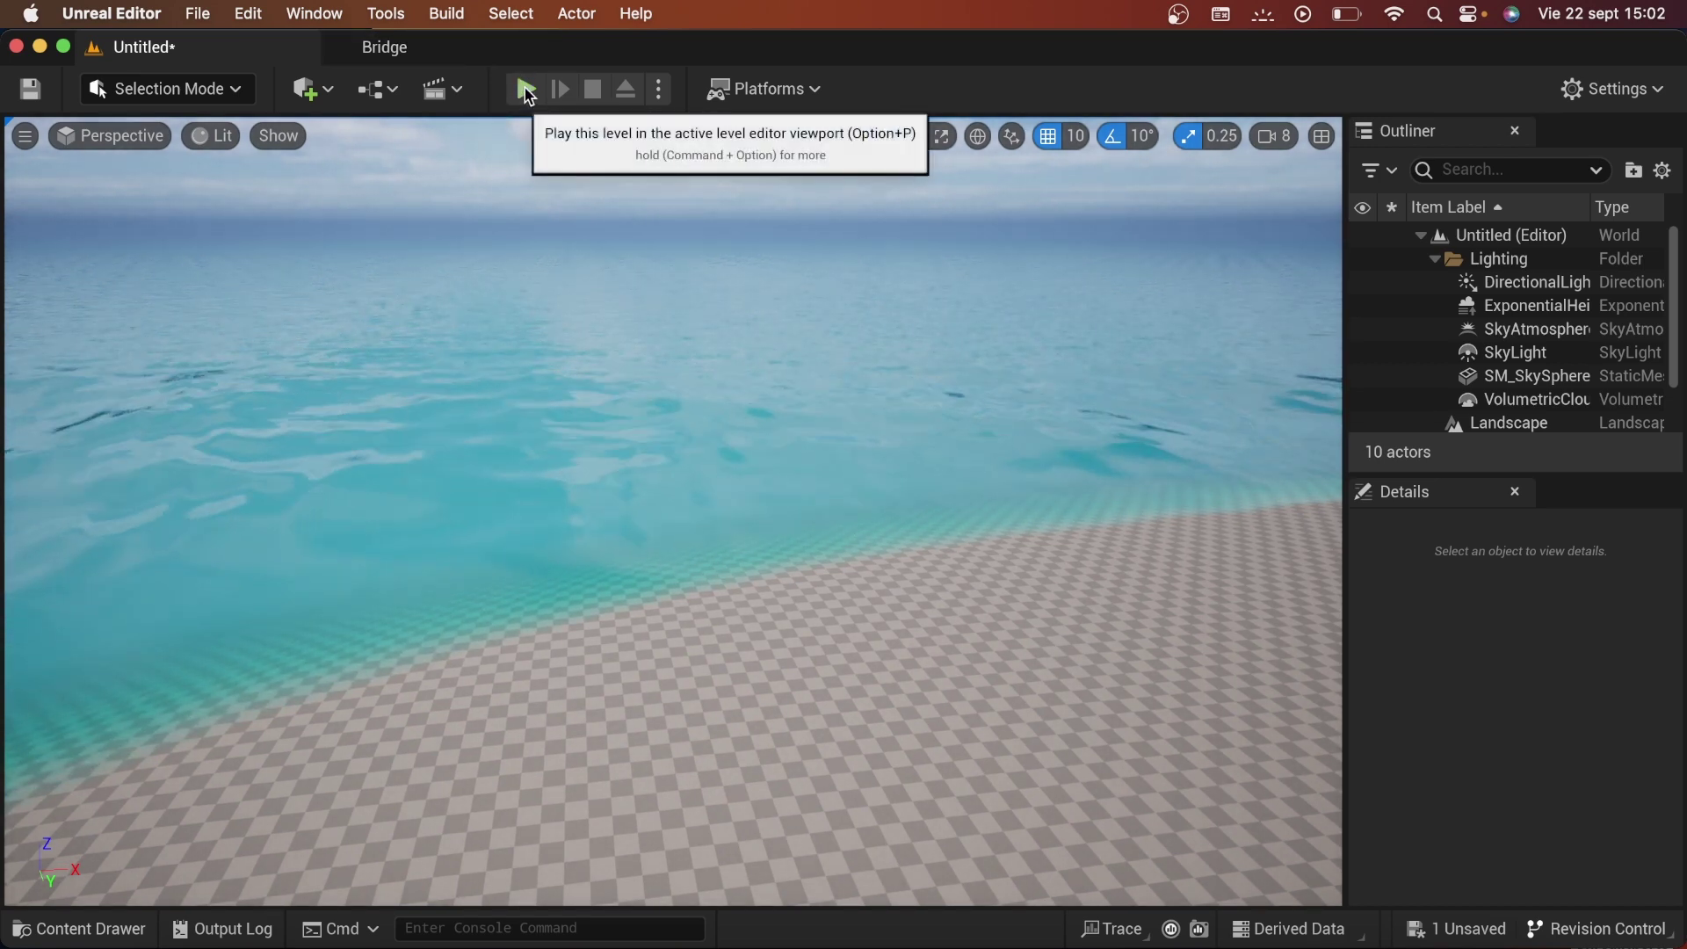
left_click(525, 90)
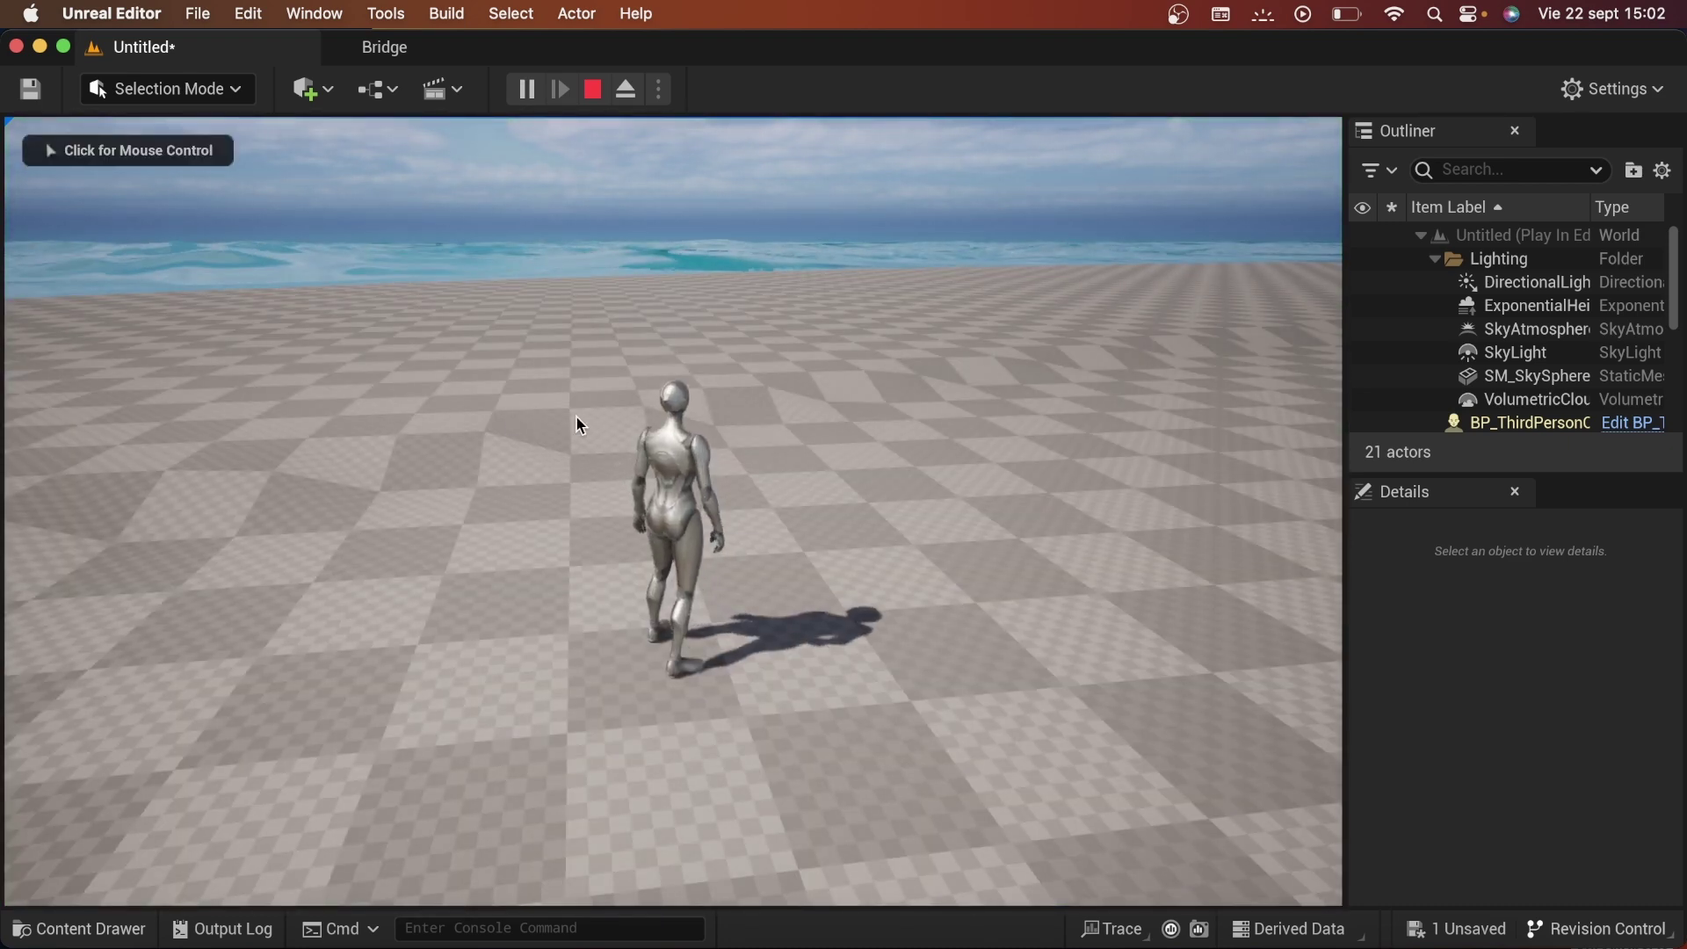
key("w")
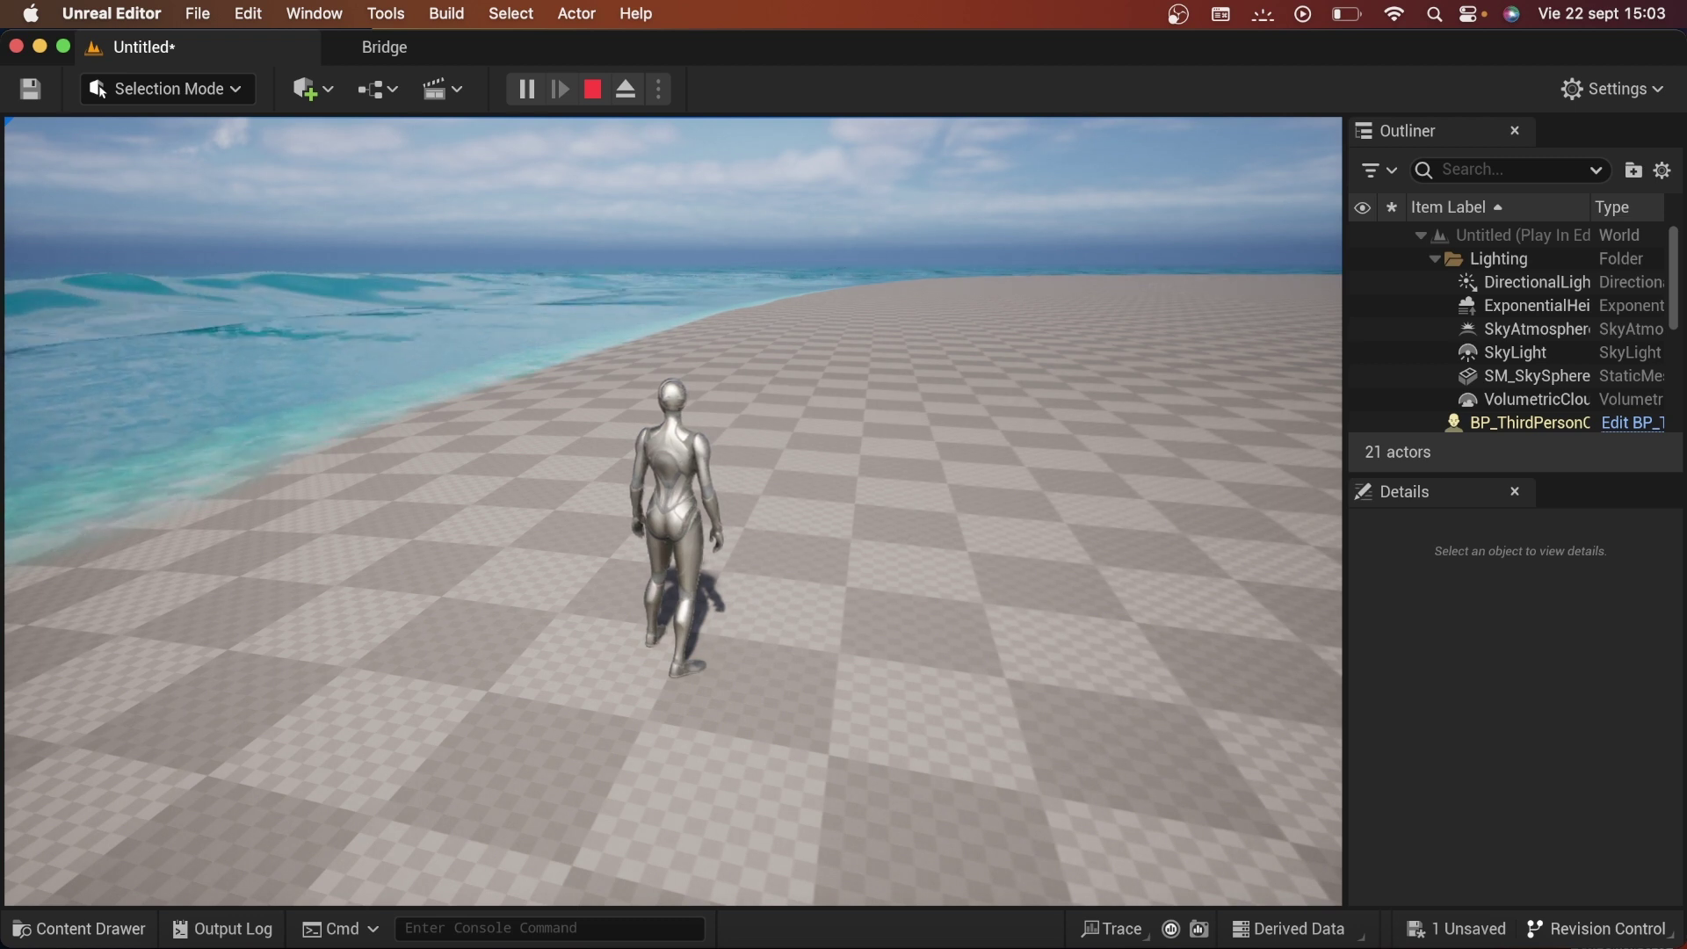
key("Escape")
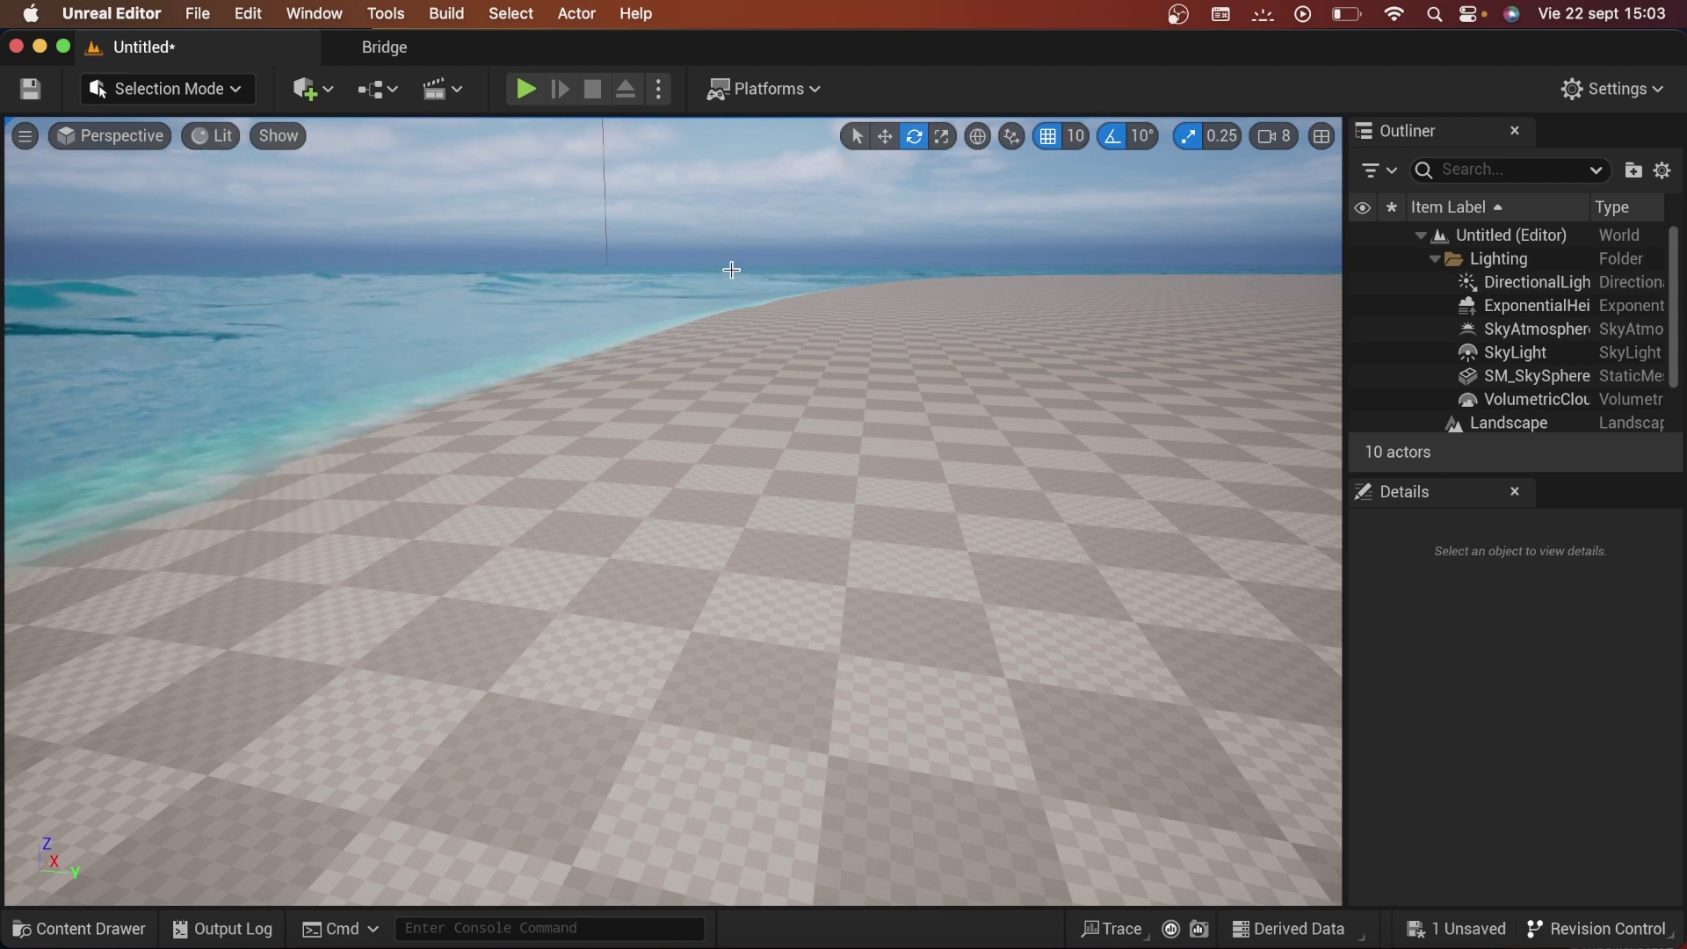
- Select the Landscape and scroll its Details to the empty Landscape Material slot
mouse_move(672, 342)
right_mouse_down()
mouse_move(527, 333)
mouse_move(615, 369)
mouse_move(668, 343)
right_mouse_up()
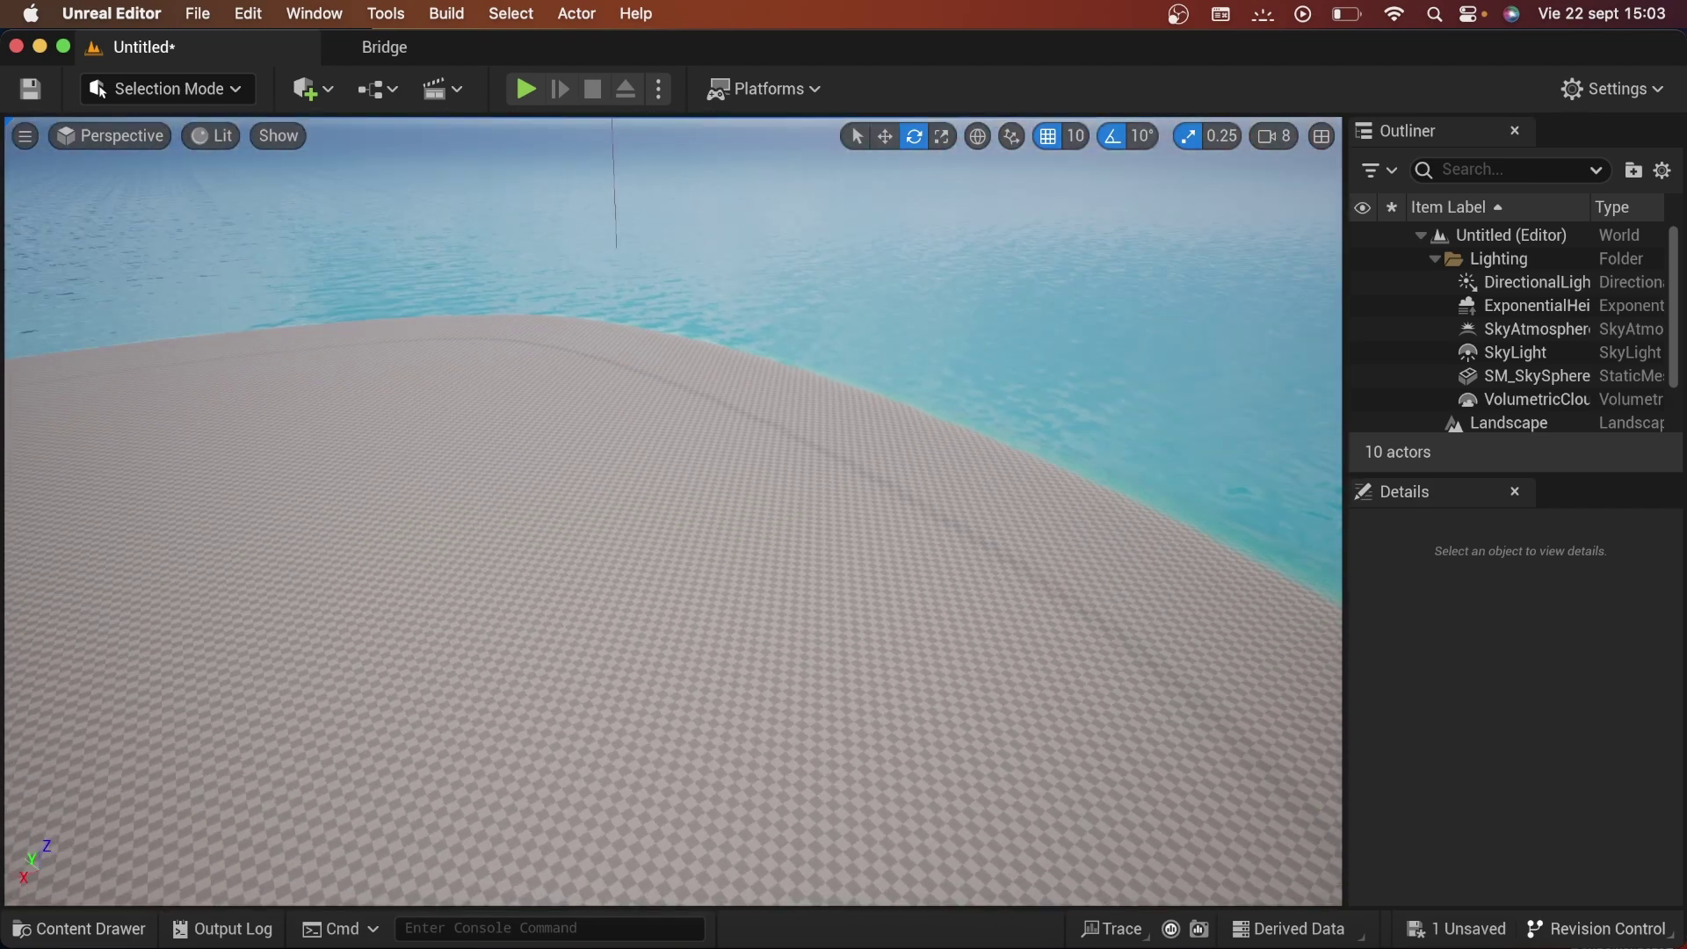
left_click(640, 386)
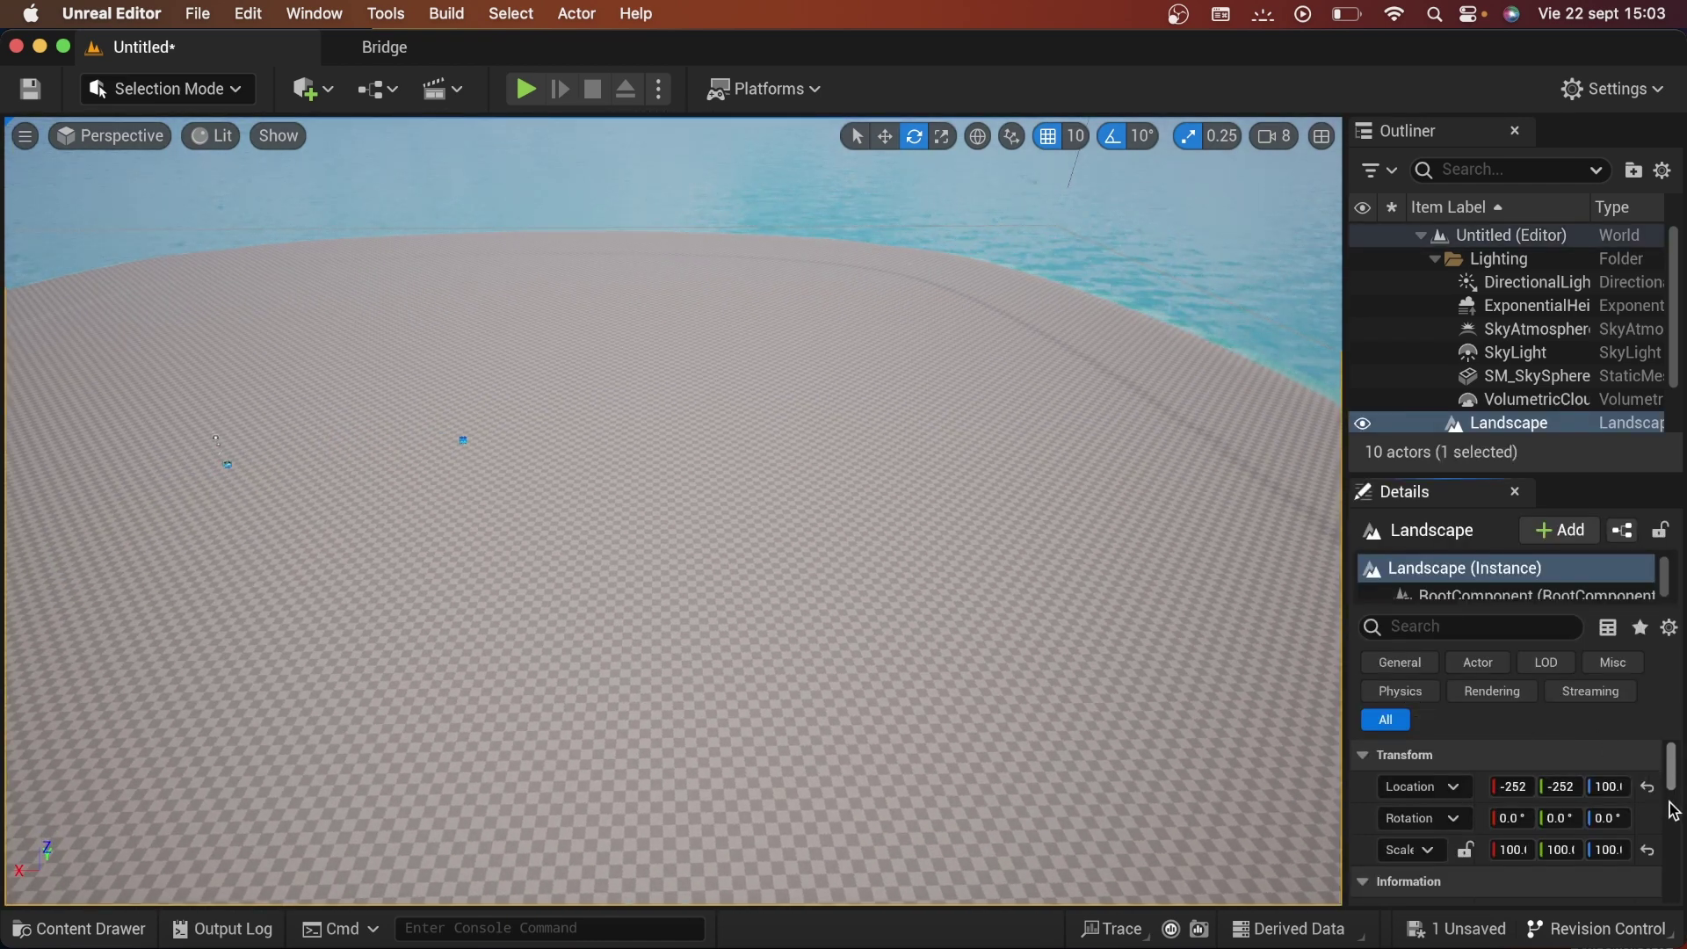
scroll(1672, 813, "down", 3)
scroll(1672, 826, "down", 3)
scroll(1672, 843, "down", 2)
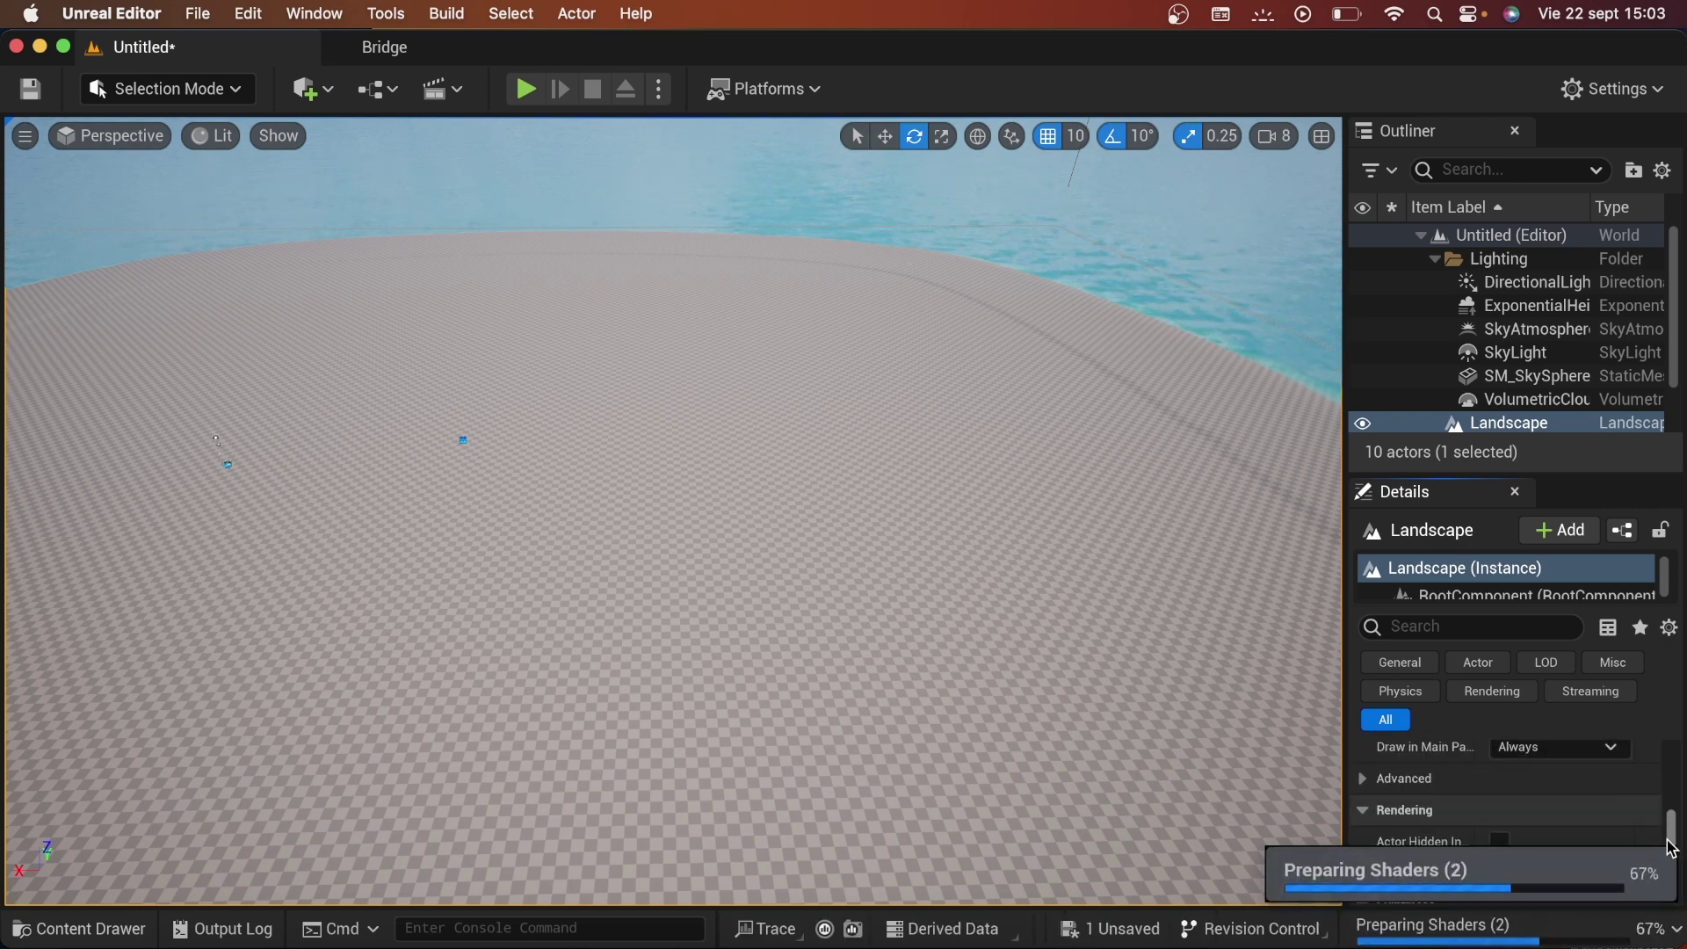
left_click_drag(1672, 846, 1669, 792)
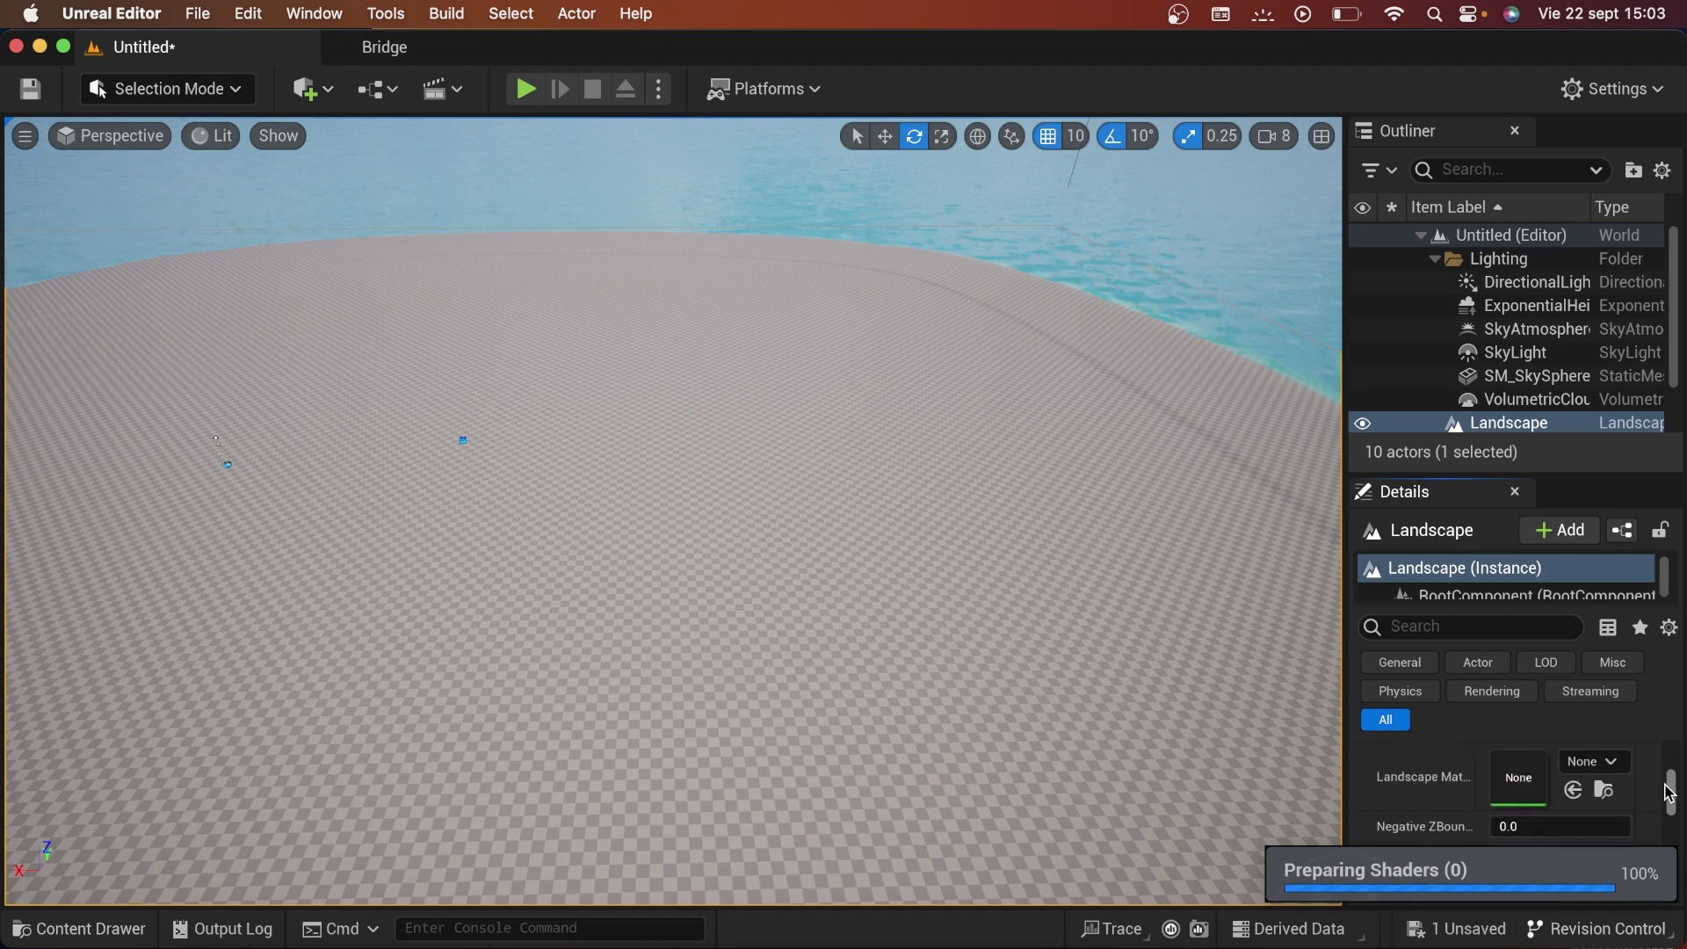
scroll(1670, 793, "up", 2)
left_click_drag(1669, 792, 1669, 796)
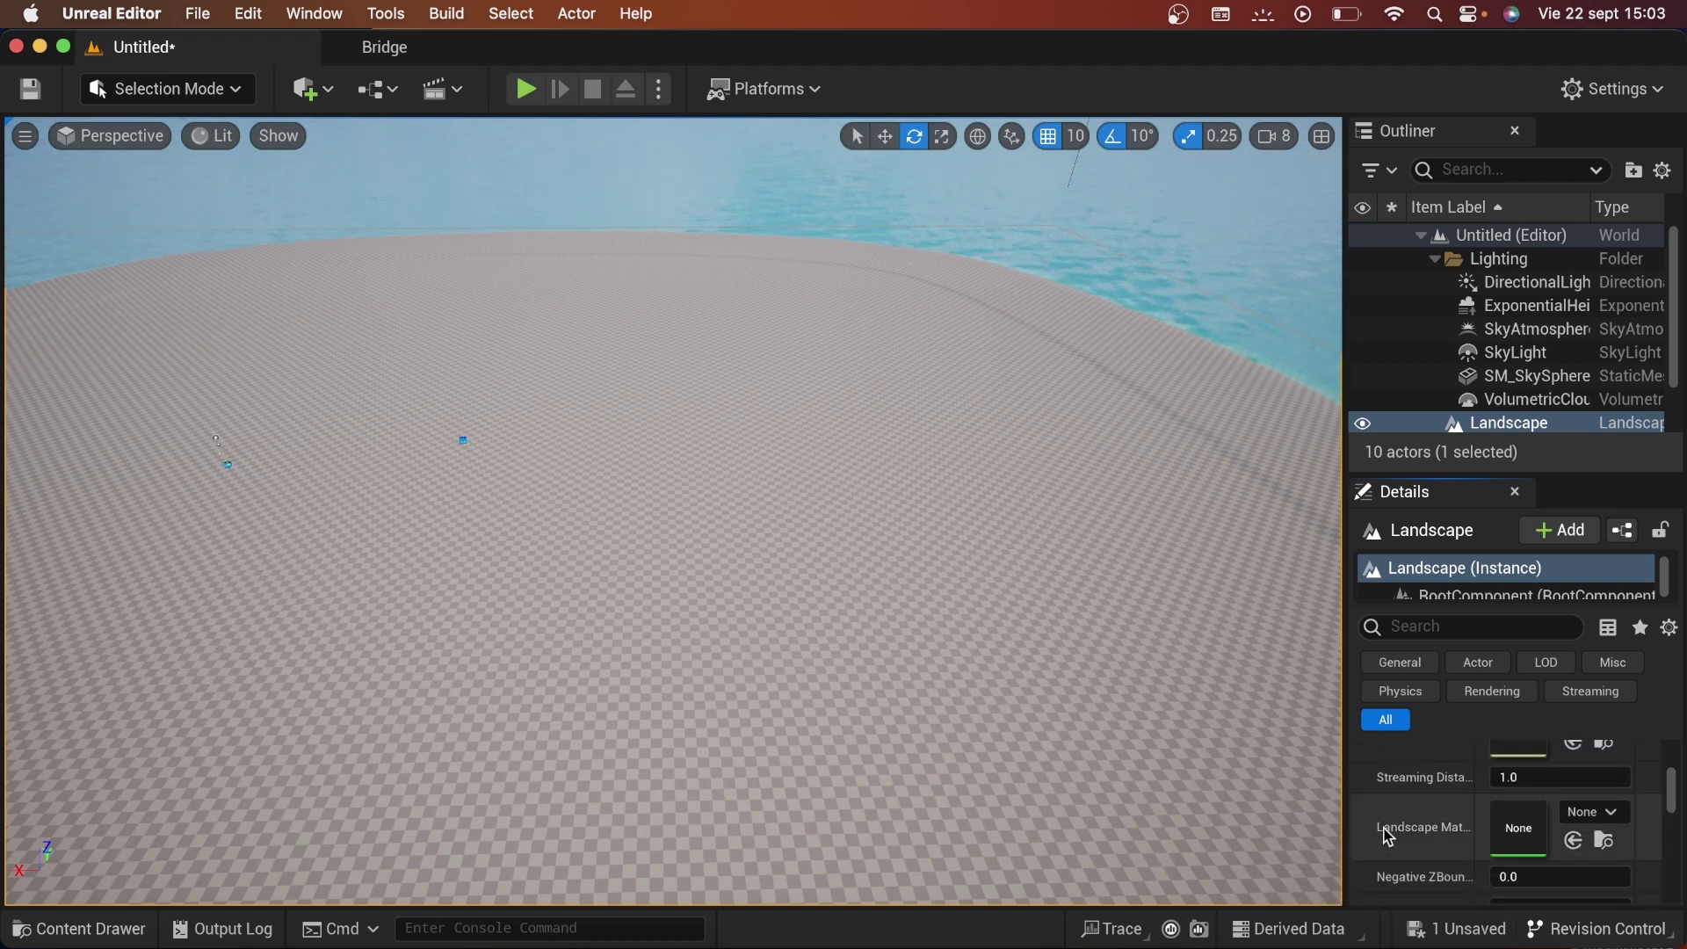
- Assign M_Rock_Sandstone as the Landscape Material using the 'and' search
left_click(1595, 813)
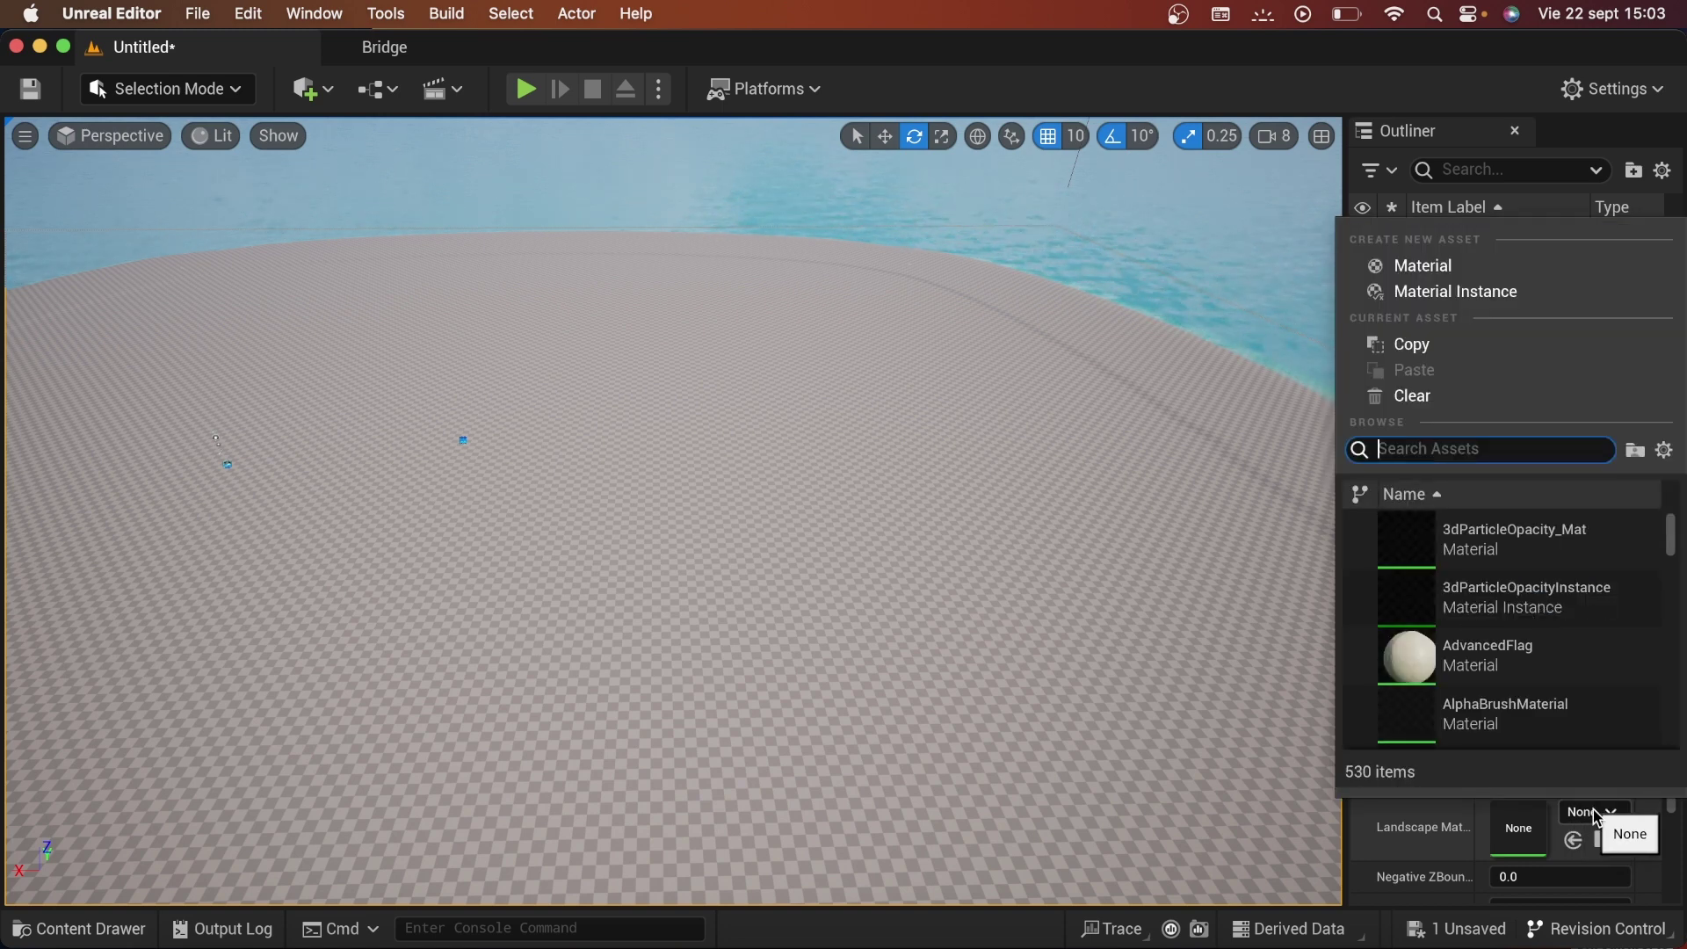
type("sand")
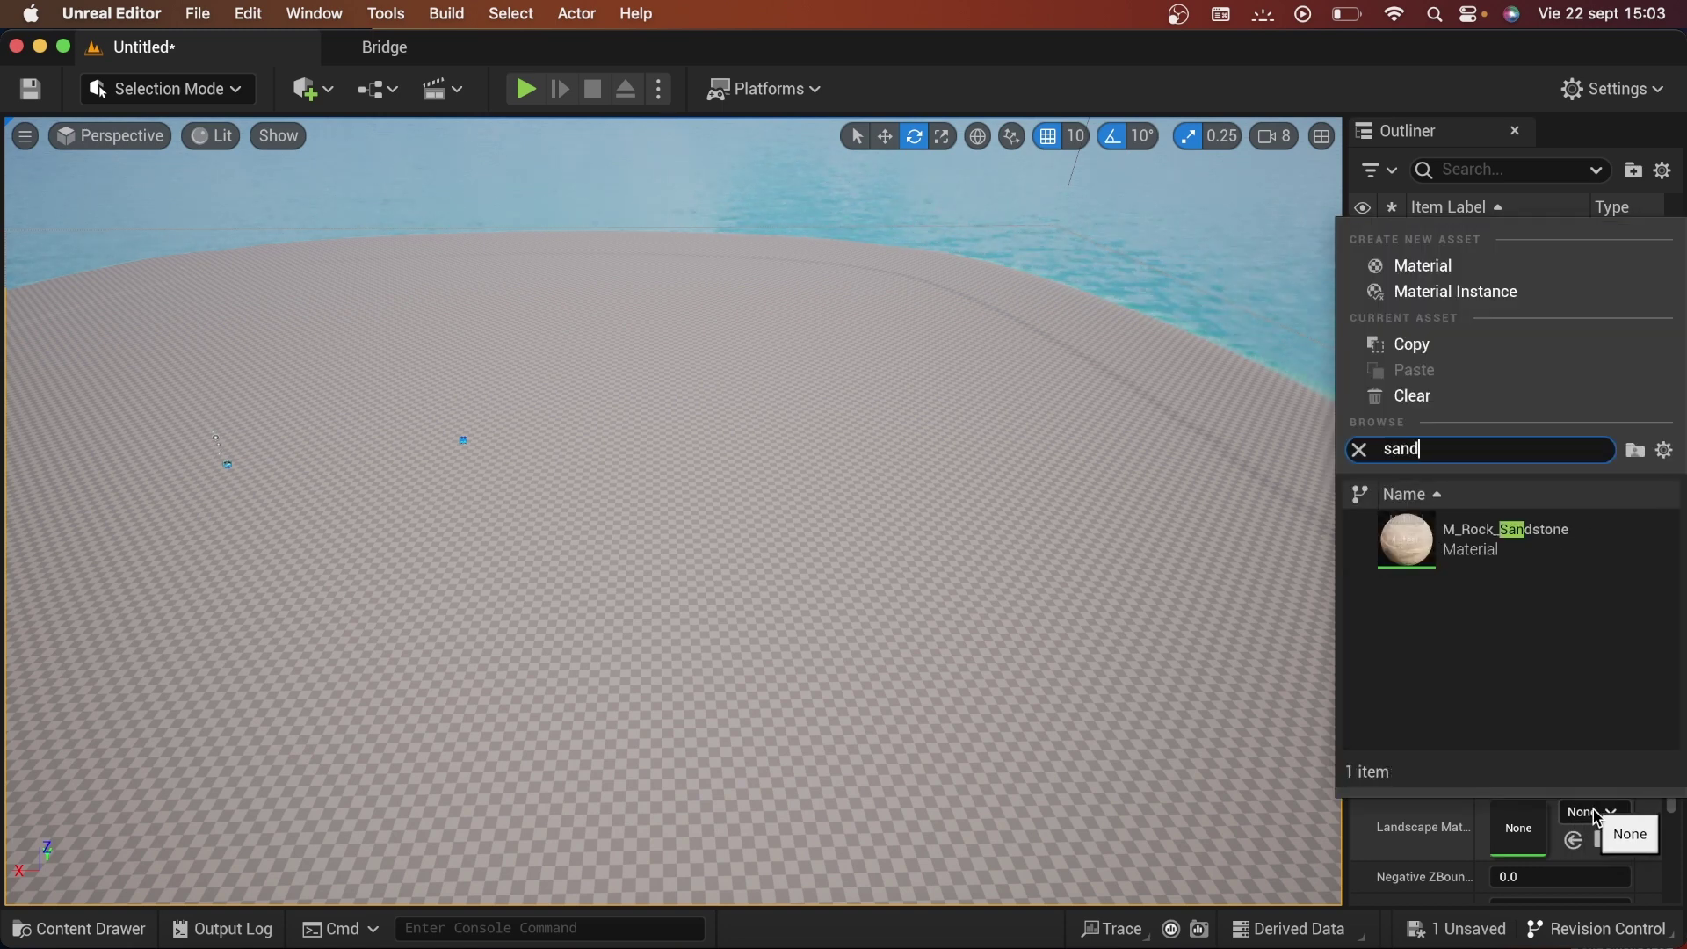
left_click(1483, 562)
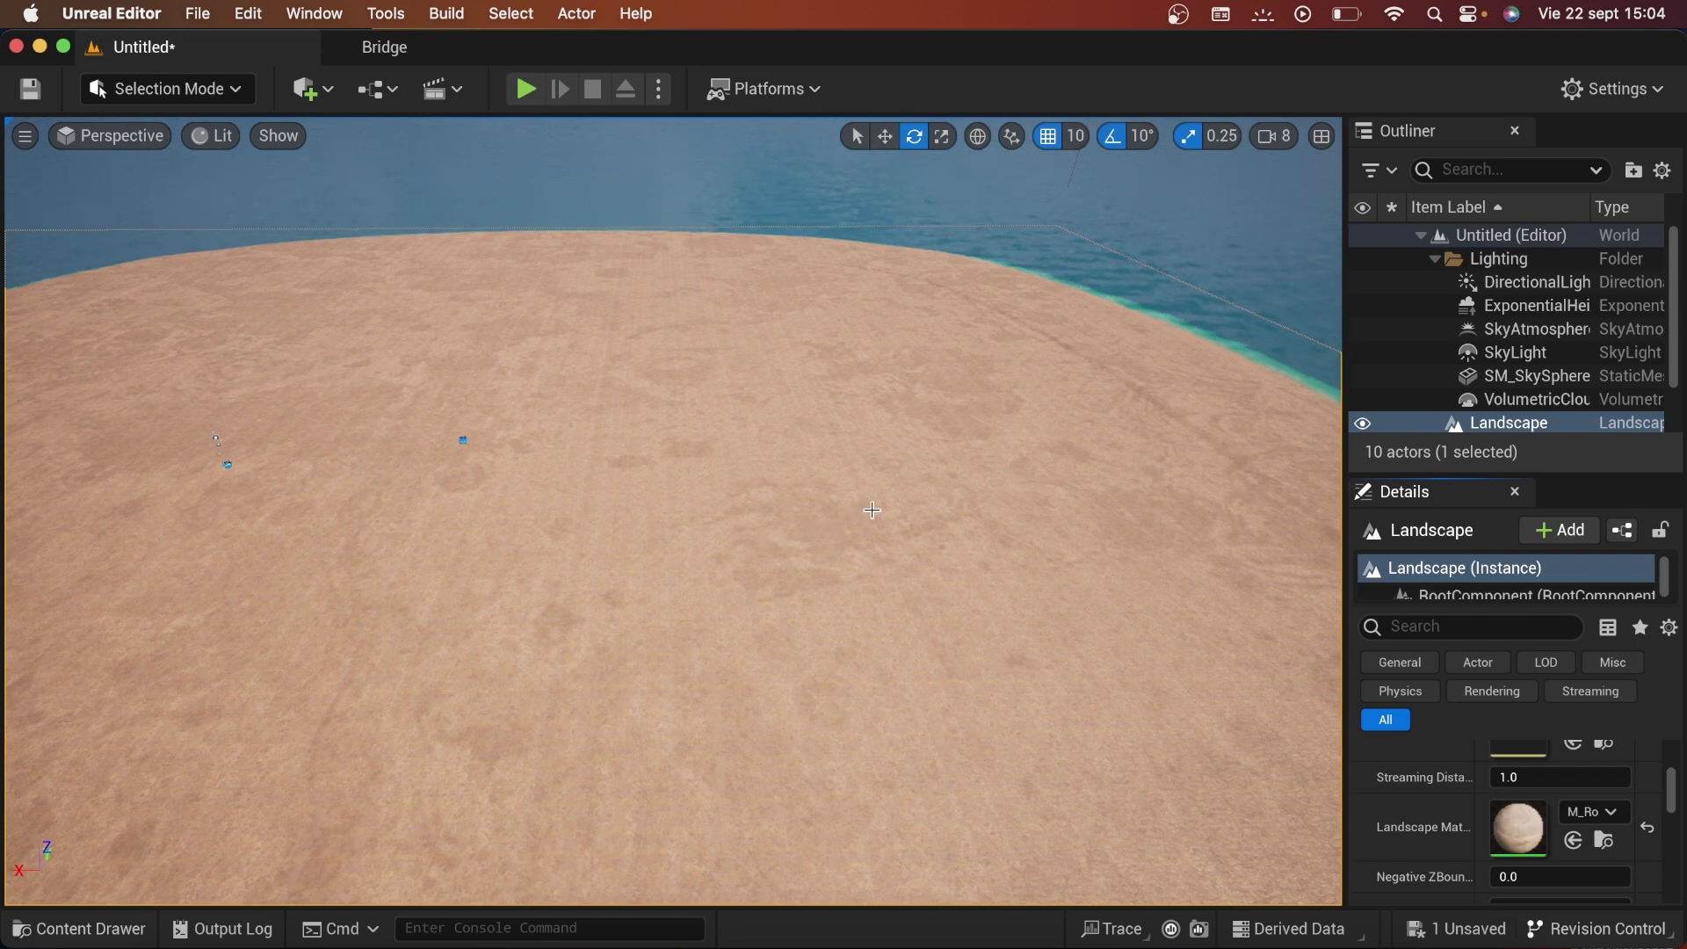
- Orbit the view to inspect the sandy island's shoreline and ocean shallows
right_click_drag(930, 497, 930, 498)
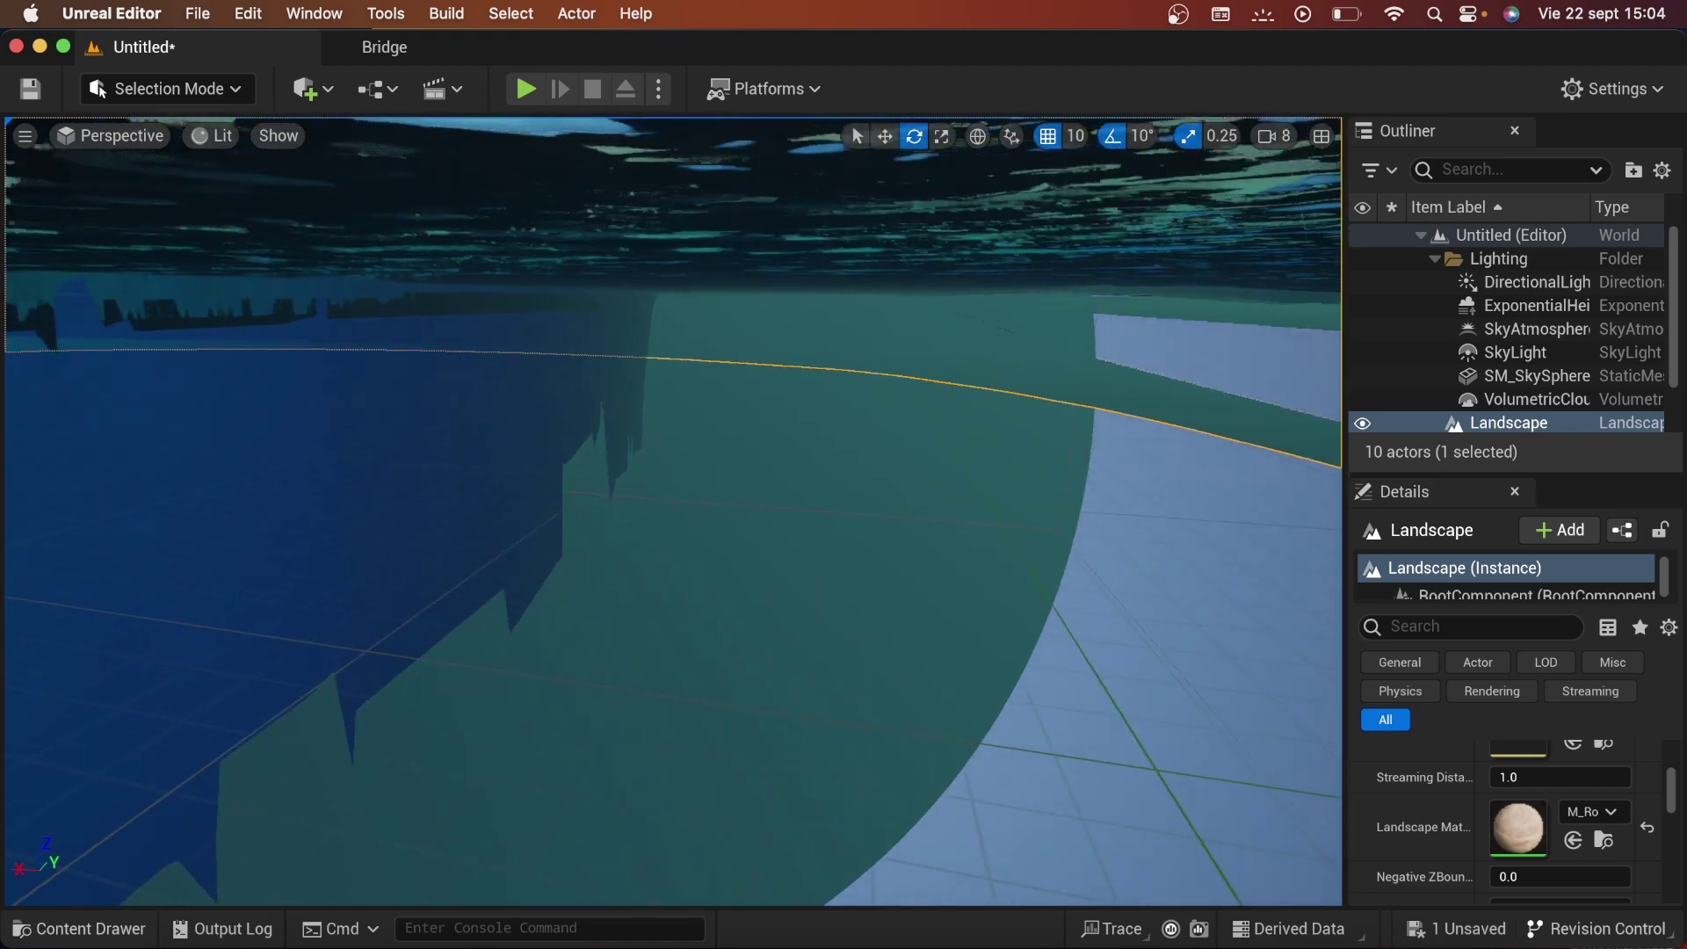
right_click_drag(673, 510, 673, 509)
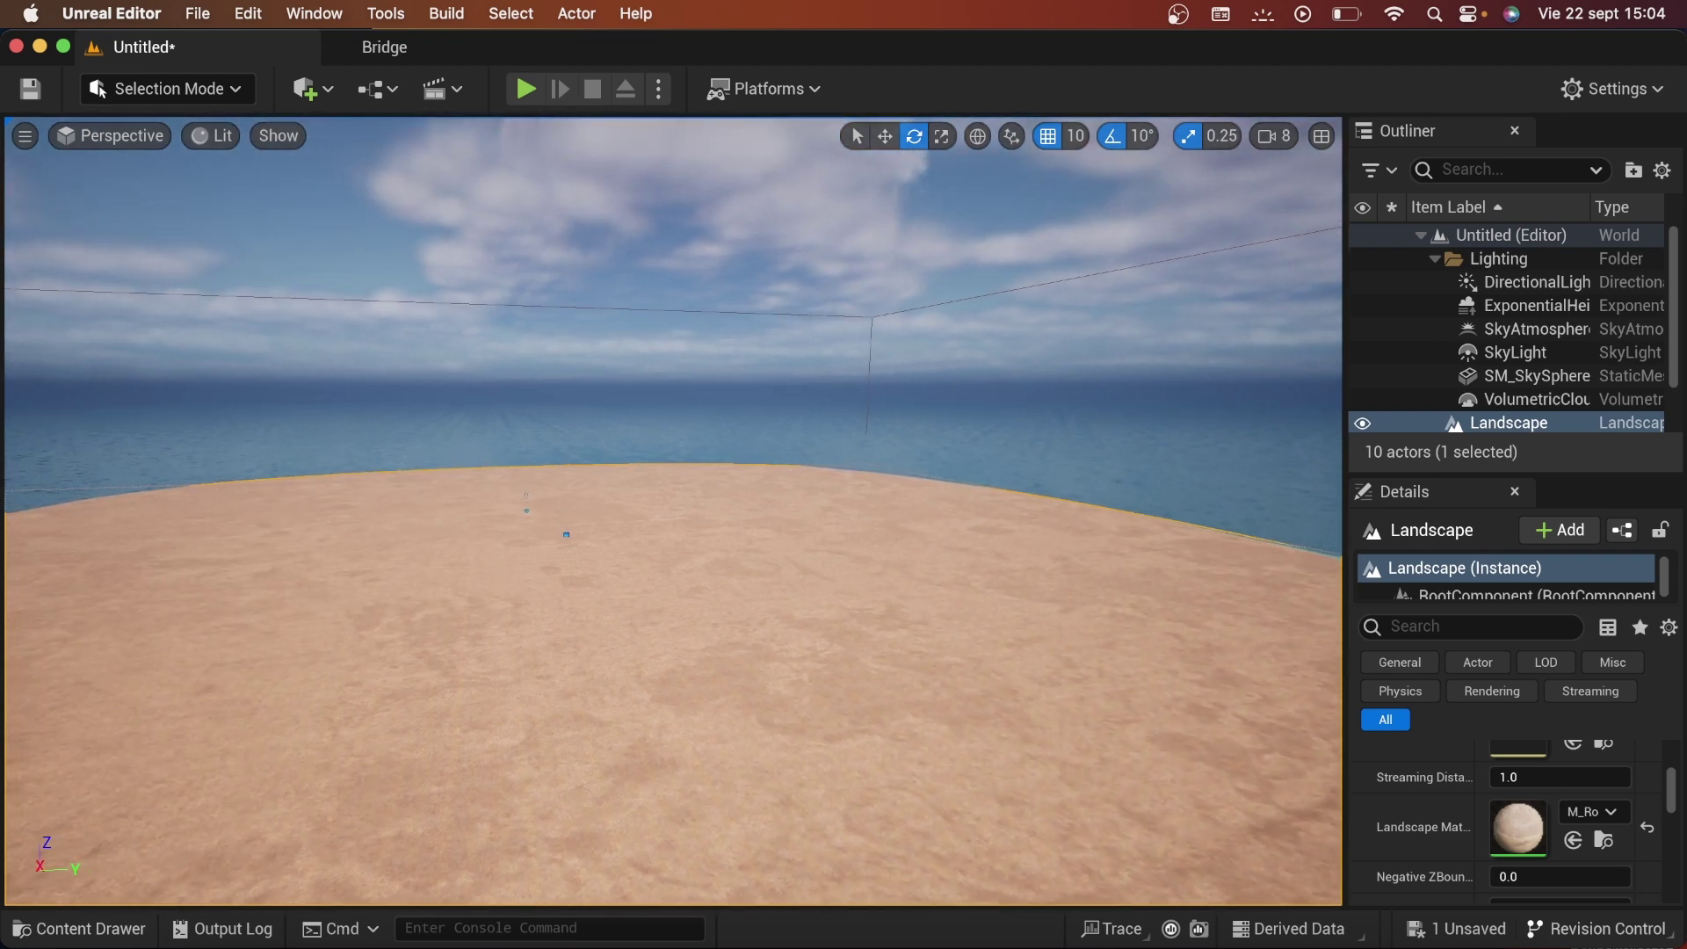
right_click_drag(673, 510, 673, 510)
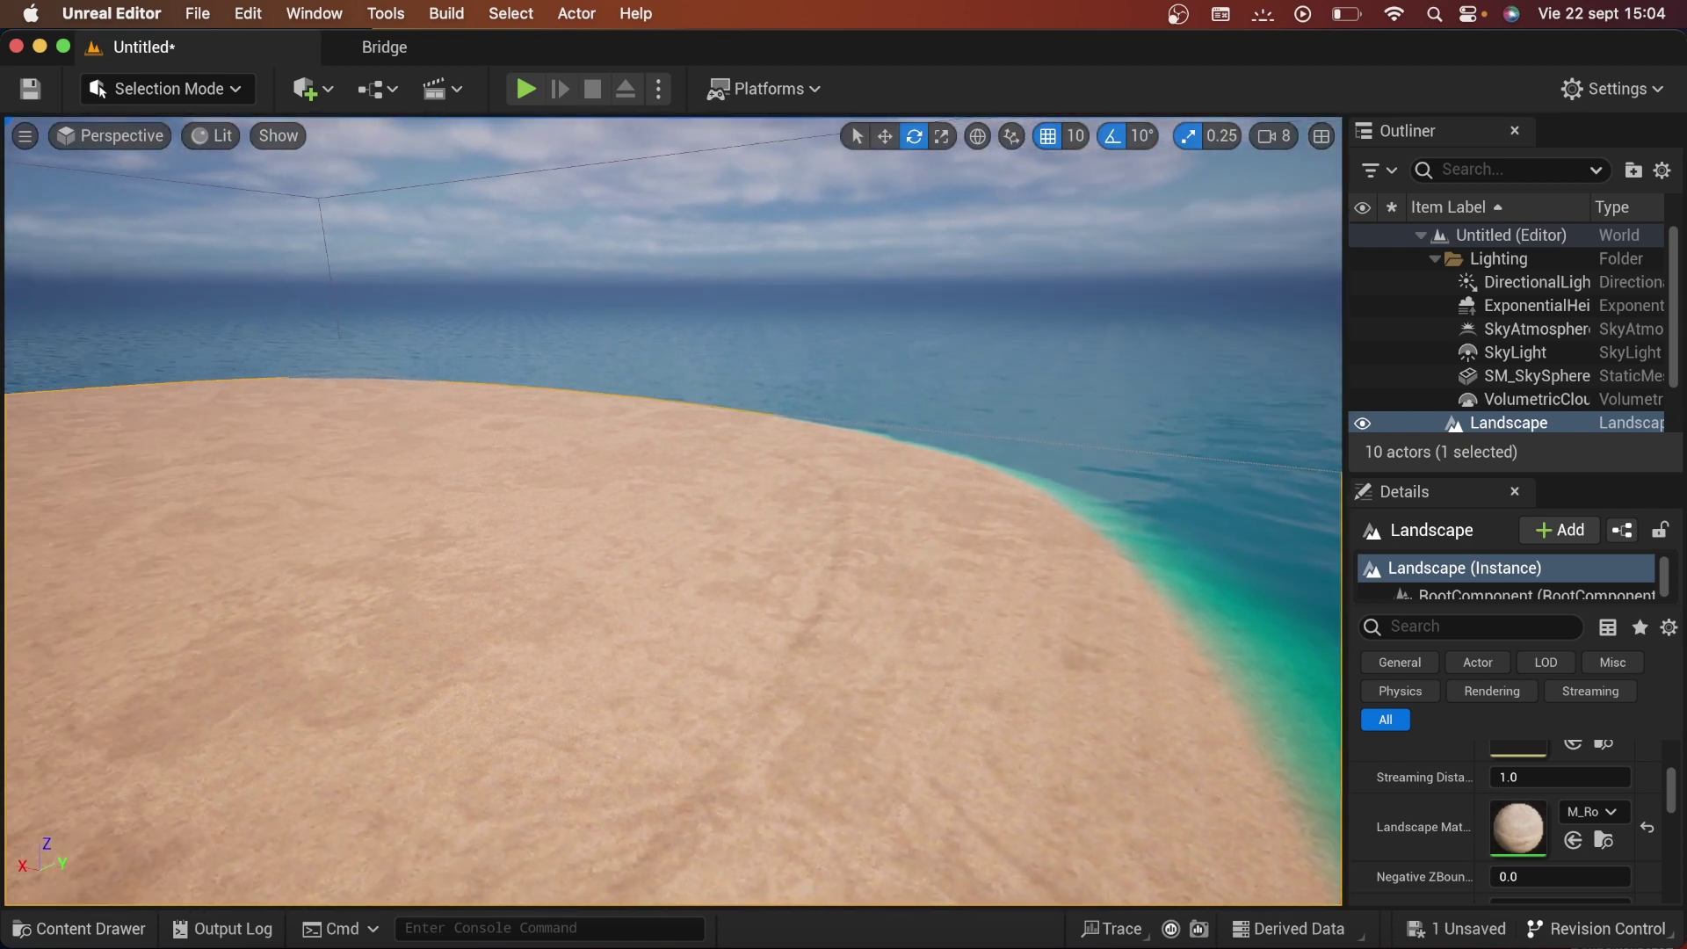